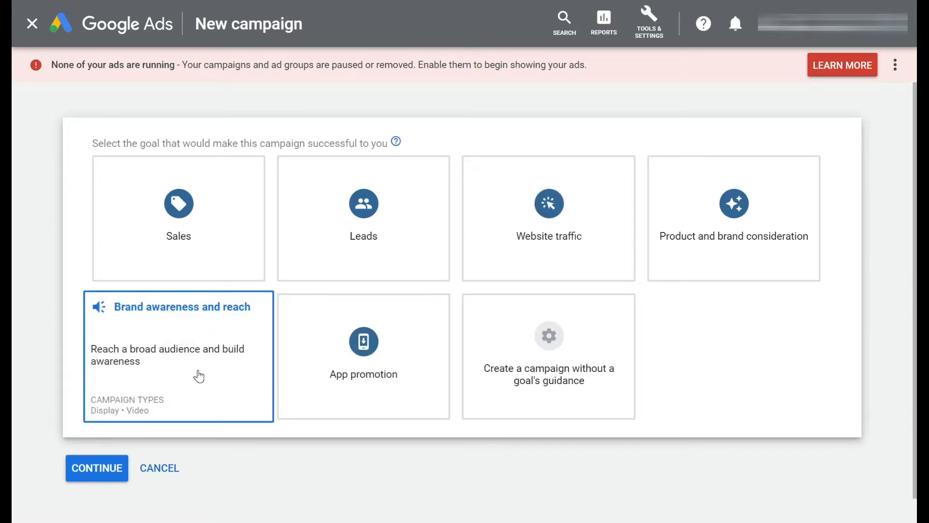
Step: Choose Leads as the campaign goal and Search as the campaign type
{"action": "left_click", "coordinate": [372, 213]}
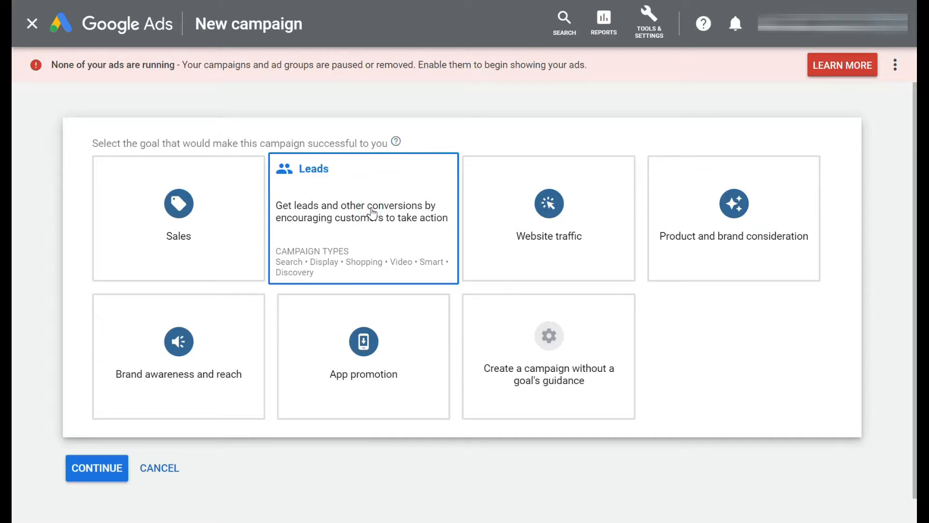
{"action": "mouse_move", "coordinate": [172, 242]}
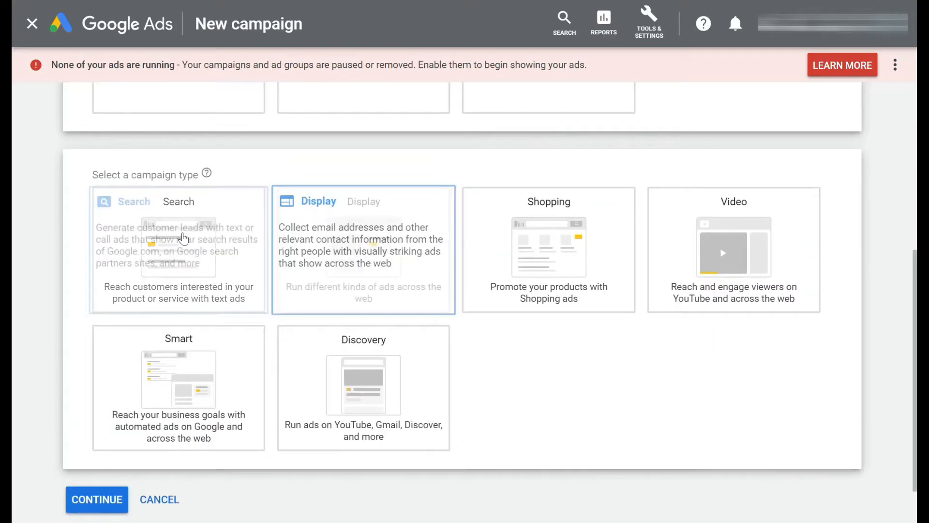
{"action": "mouse_move", "coordinate": [409, 265]}
{"action": "mouse_move", "coordinate": [271, 397]}
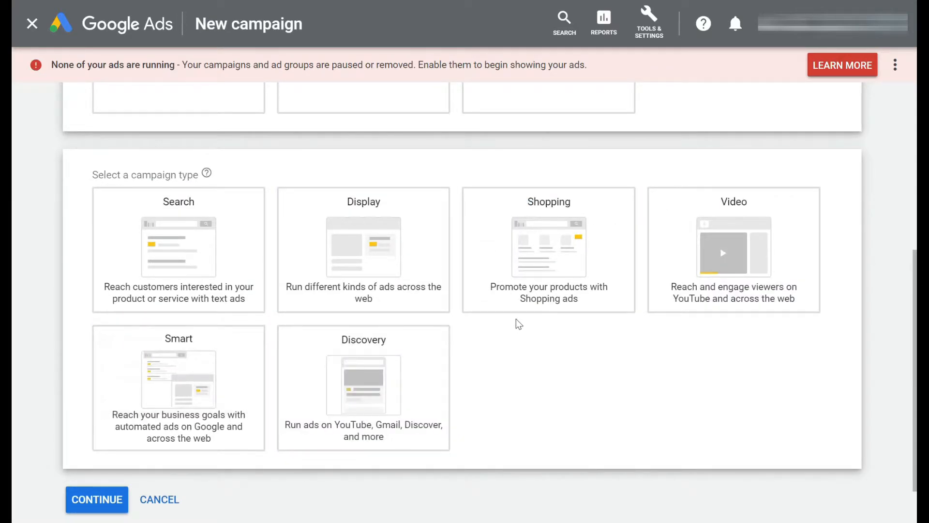
{"action": "left_click", "coordinate": [188, 256]}
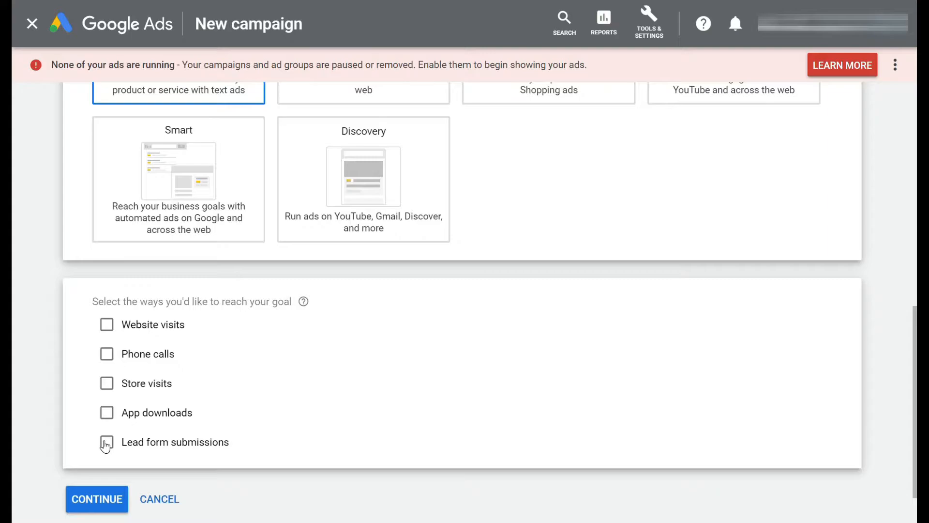
Step: Select website visits as the way to reach the goal and continue to the campaign settings
{"action": "left_click", "coordinate": [107, 327]}
{"action": "scroll", "coordinate": [251, 349], "scroll_direction": "down", "scroll_amount": 2}
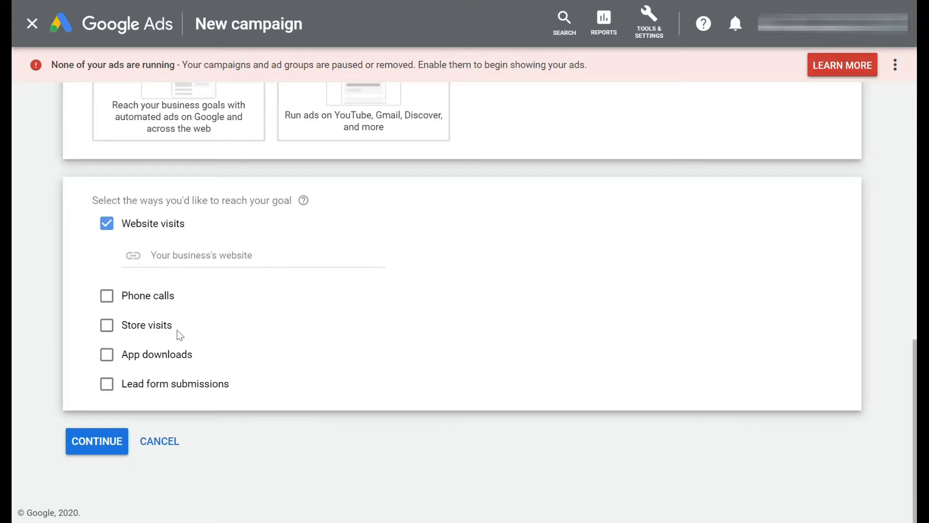
{"action": "left_click", "coordinate": [105, 443]}
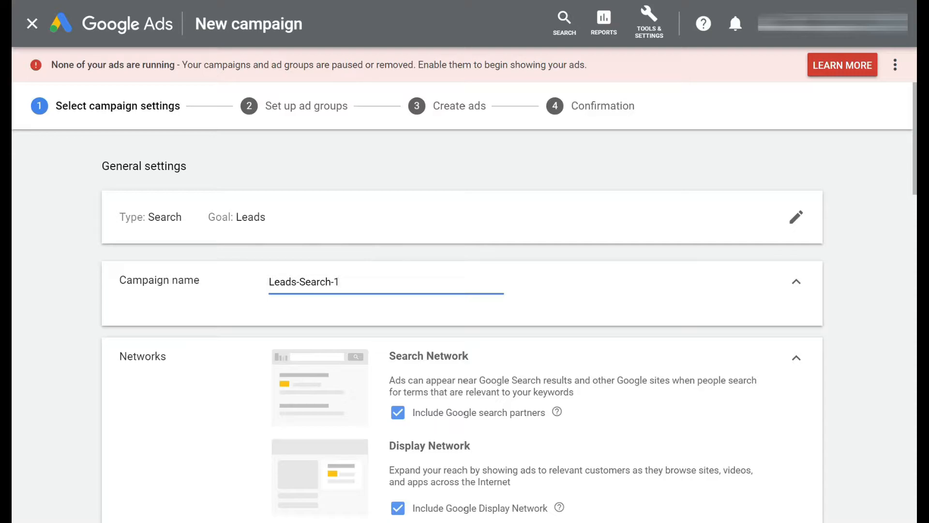
Step: Rename the campaign as "Form submissions"
{"action": "left_click_drag", "start_coordinate": [368, 283], "coordinate": [262, 289]}
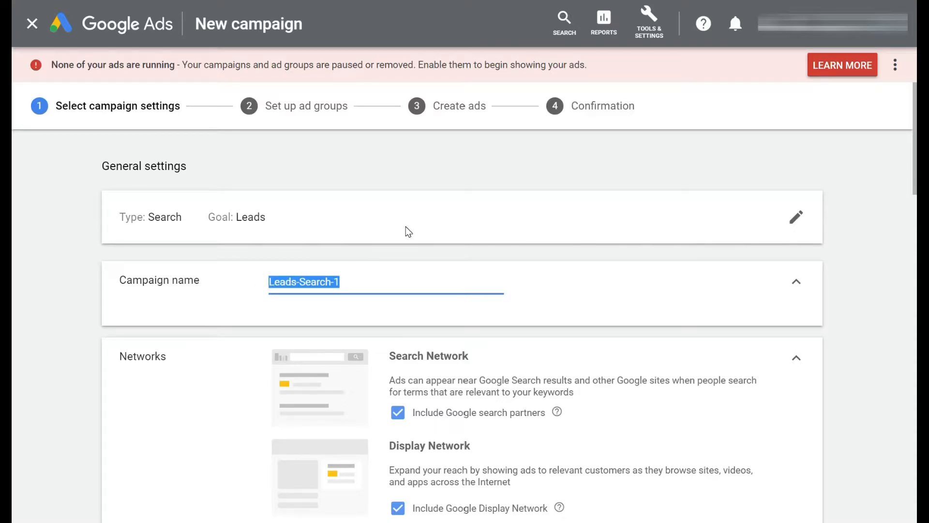
{"action": "type", "text": "Form su"}
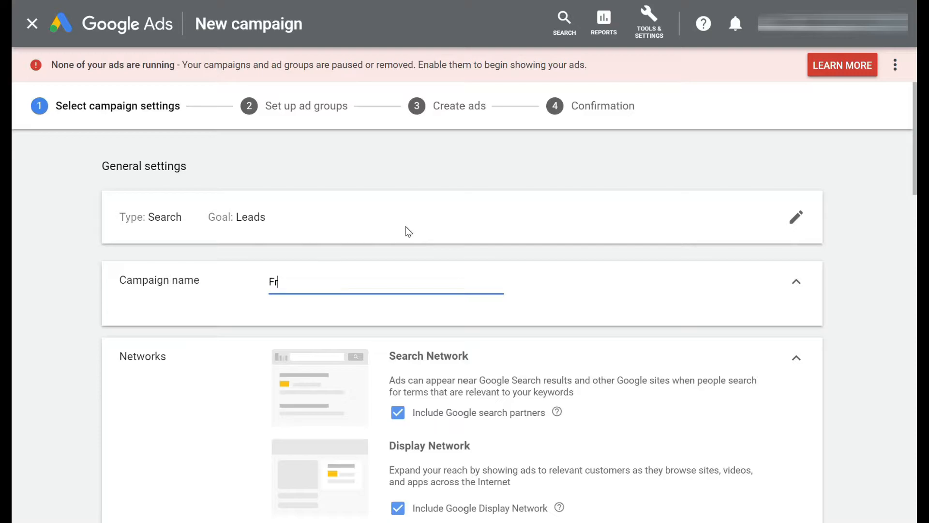
{"action": "type", "text": "bmisions"}
{"action": "key", "text": "Left"}
{"action": "key", "text": "Left"}
{"action": "key", "text": "Left"}
{"action": "key", "text": "Left"}
{"action": "type", "text": "s"}
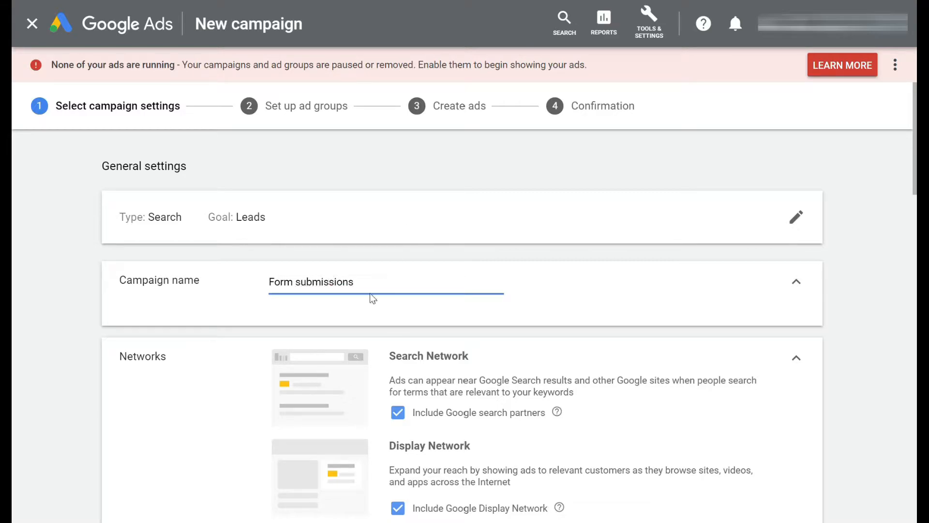
Step: Exclude the Google Display Network from the campaign's networks
{"action": "scroll", "coordinate": [370, 293], "scroll_direction": "down", "scroll_amount": 3}
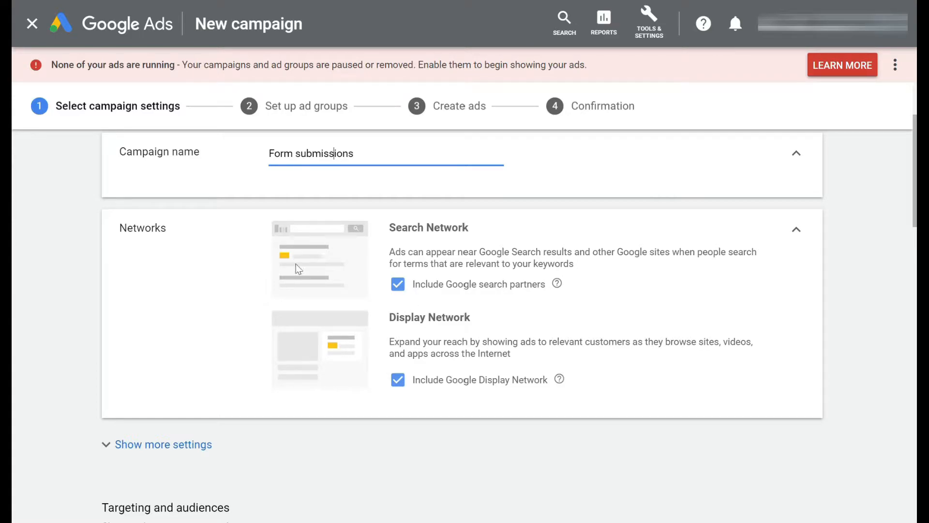
{"action": "left_click", "coordinate": [398, 381]}
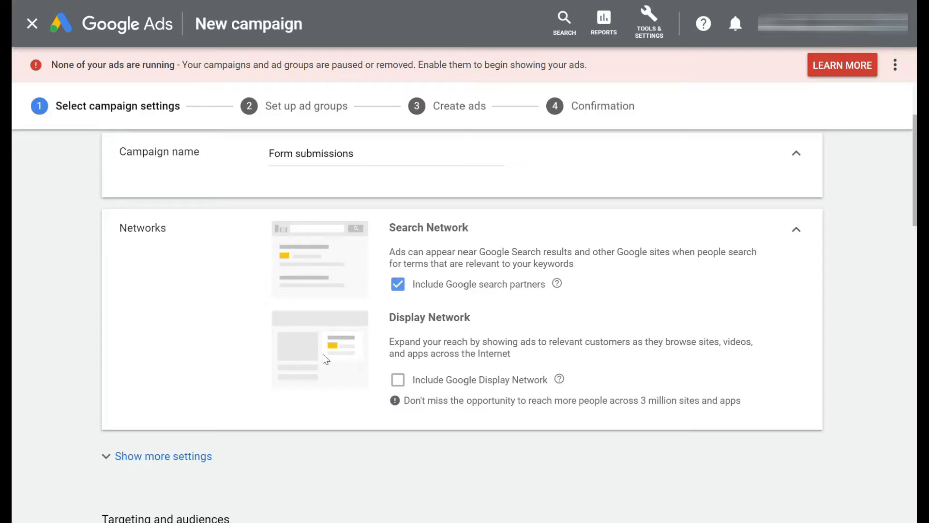
Step: Show the additional general settings and review the Dynamic Search Ads setting
{"action": "scroll", "coordinate": [280, 347], "scroll_direction": "down", "scroll_amount": 3}
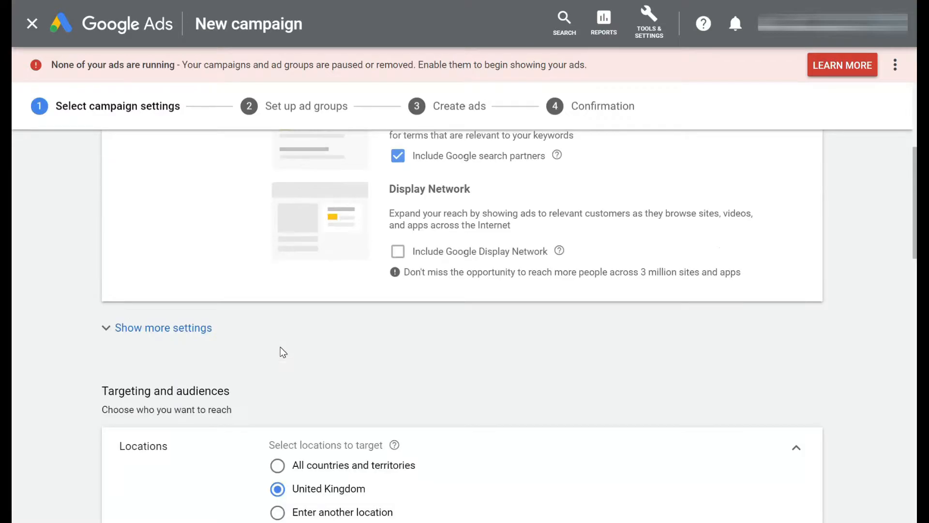
{"action": "left_click", "coordinate": [173, 329]}
{"action": "scroll", "coordinate": [411, 324], "scroll_direction": "down", "scroll_amount": 3}
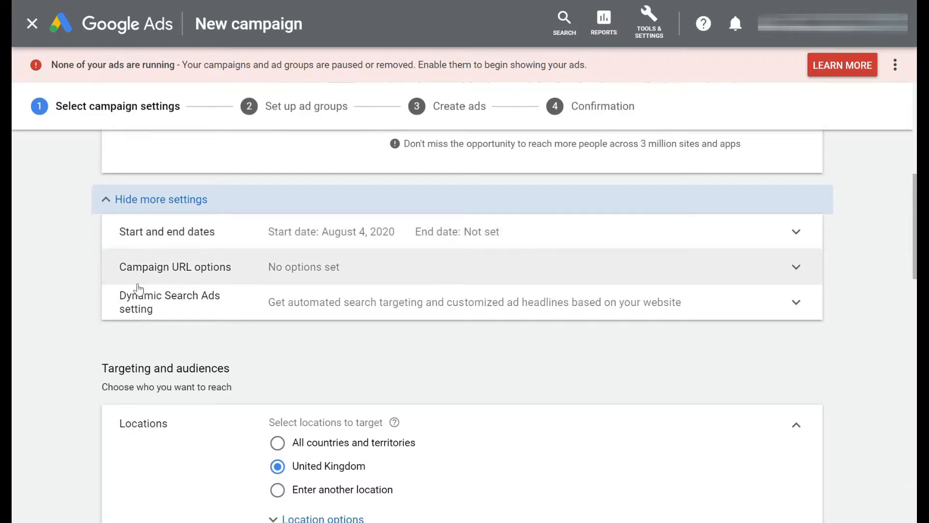
{"action": "left_click", "coordinate": [798, 306]}
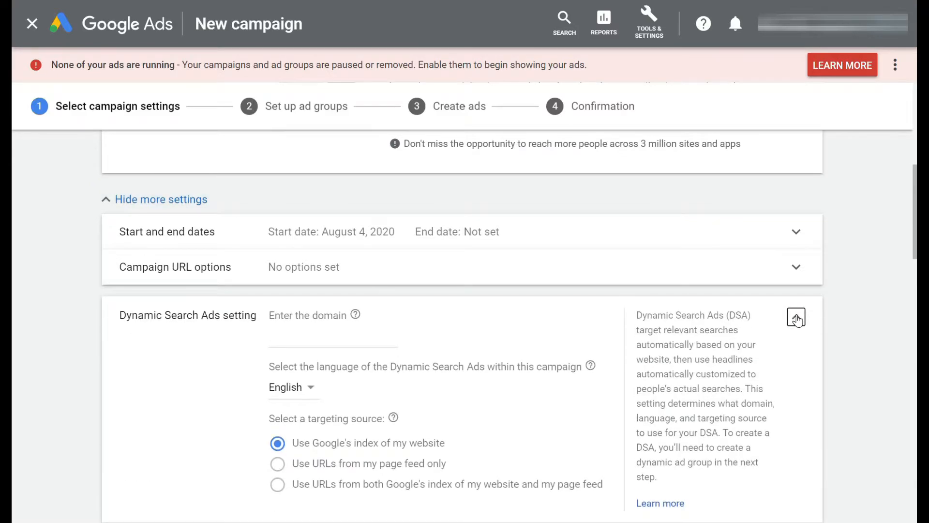
{"action": "left_click", "coordinate": [796, 315]}
Step: Set the location target option to people in or regularly in the targeted locations
{"action": "scroll", "coordinate": [416, 306], "scroll_direction": "down", "scroll_amount": 3}
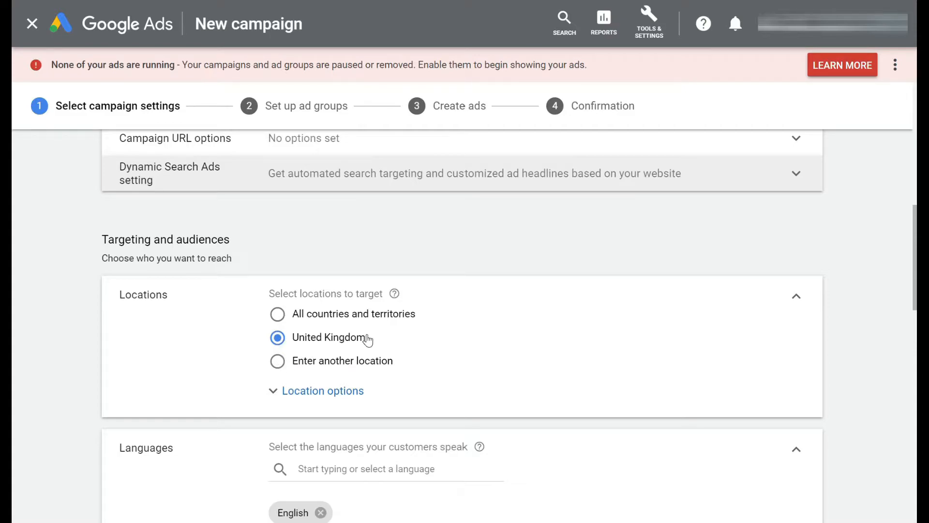
{"action": "left_click", "coordinate": [290, 395]}
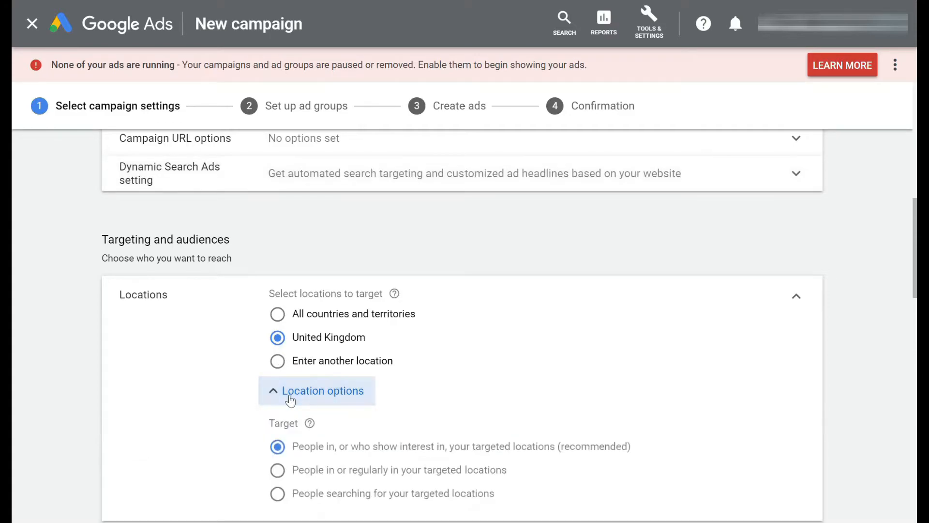
{"action": "scroll", "coordinate": [497, 321], "scroll_direction": "down", "scroll_amount": 3}
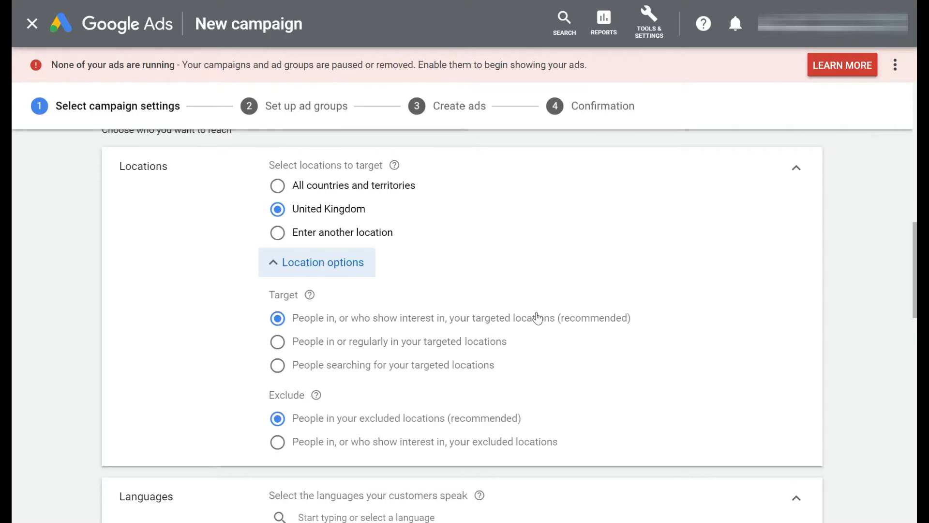
{"action": "left_click", "coordinate": [276, 344]}
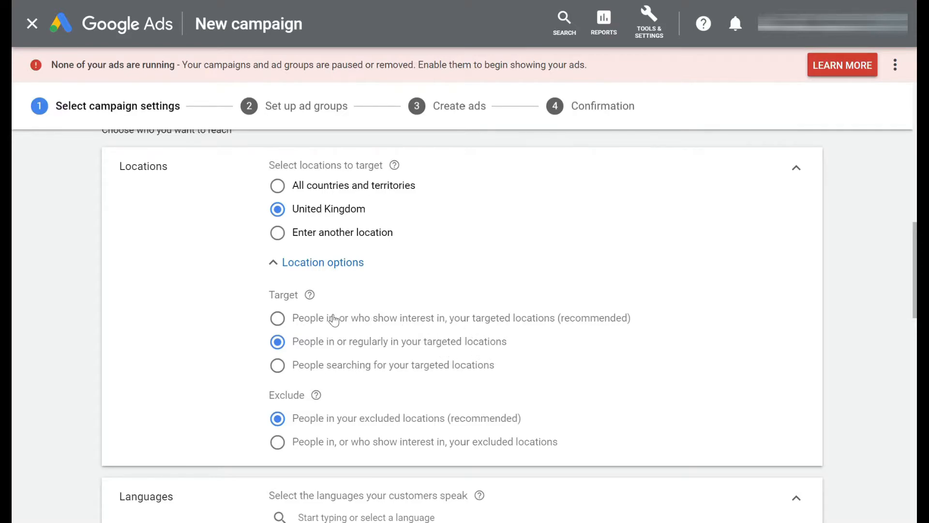
{"action": "left_click", "coordinate": [281, 321]}
{"action": "left_click", "coordinate": [279, 343]}
Step: Switch location targeting to entering another location and open the advanced location search
{"action": "left_click", "coordinate": [278, 234]}
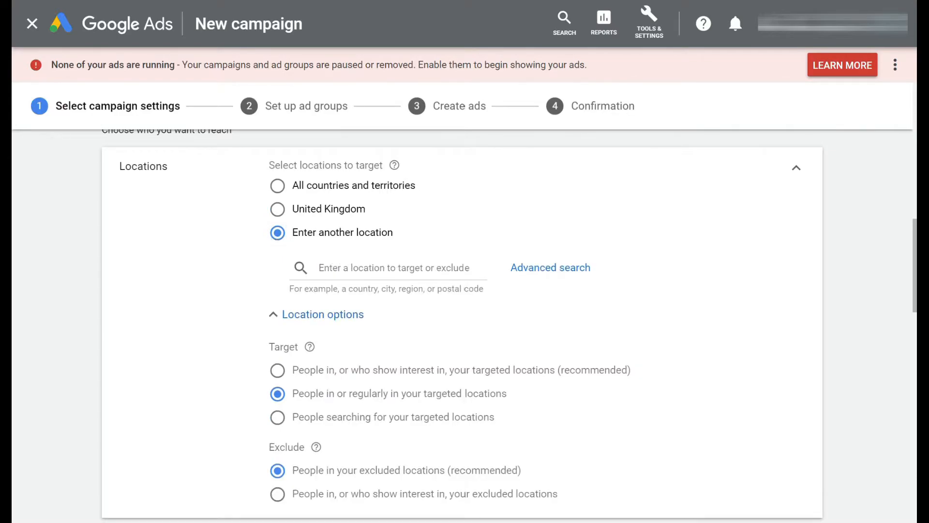
{"action": "left_click", "coordinate": [551, 275]}
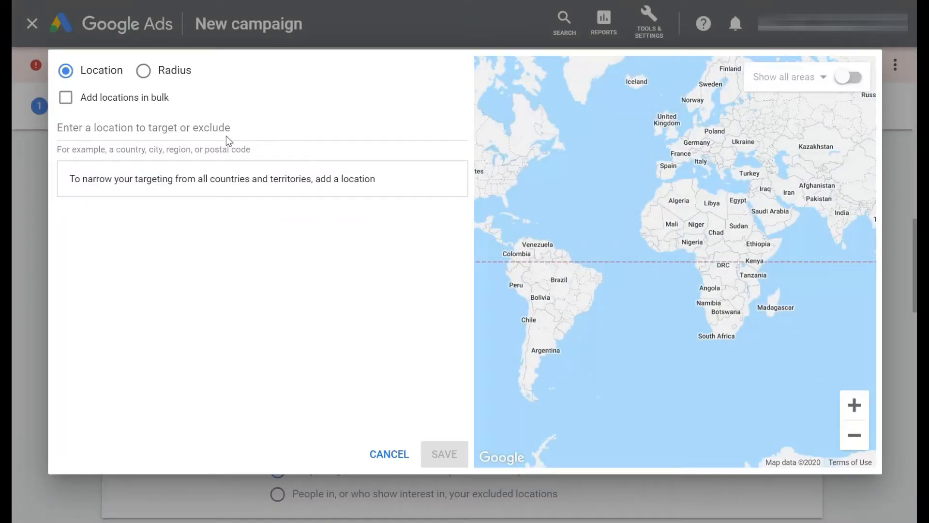
Step: Search for "london" and target the city of London, England, United Kingdom
{"action": "left_click", "coordinate": [225, 135]}
{"action": "type", "text": "london"}
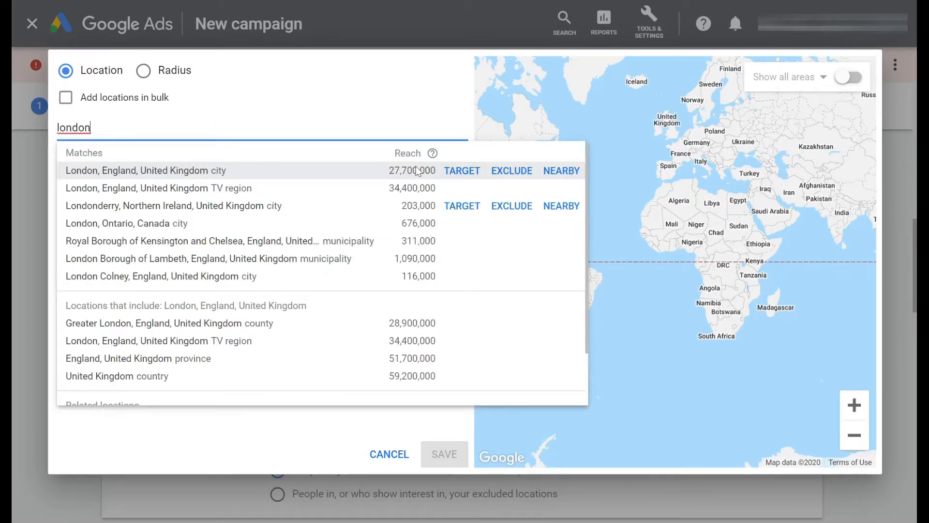
{"action": "left_click", "coordinate": [465, 171]}
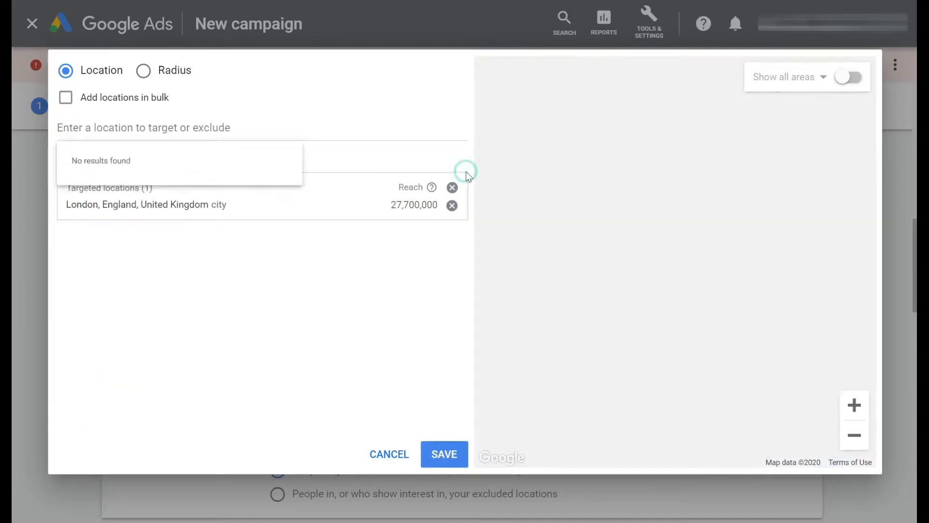
Step: Examine the targeted London area on the map and remove London from the targeted locations
{"action": "left_click", "coordinate": [860, 437]}
{"action": "left_click", "coordinate": [861, 437]}
{"action": "left_click", "coordinate": [860, 437]}
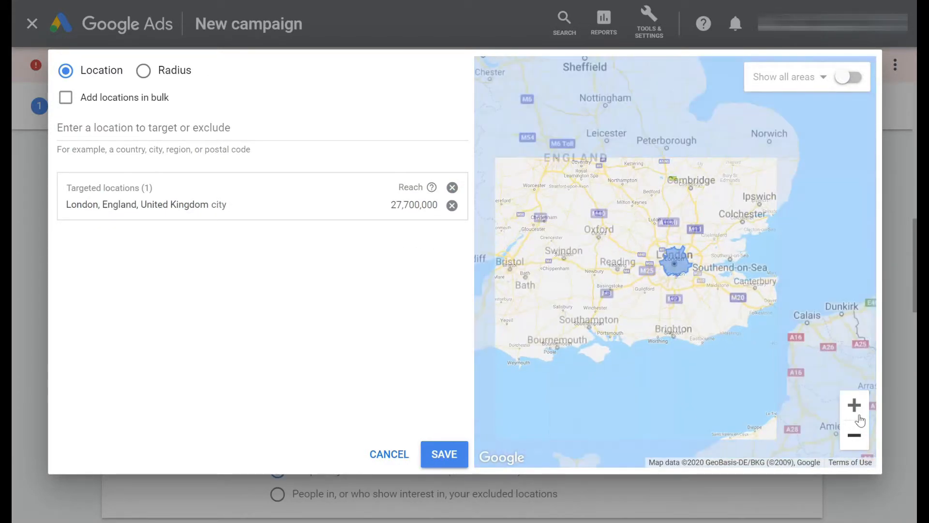
{"action": "left_click", "coordinate": [854, 405]}
{"action": "left_click", "coordinate": [854, 405]}
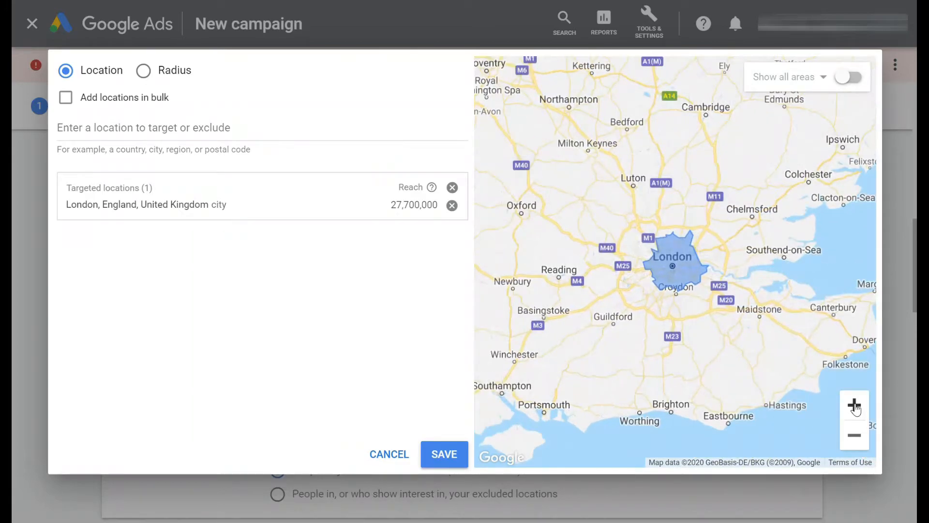
{"action": "left_click", "coordinate": [855, 406]}
{"action": "left_click", "coordinate": [853, 442]}
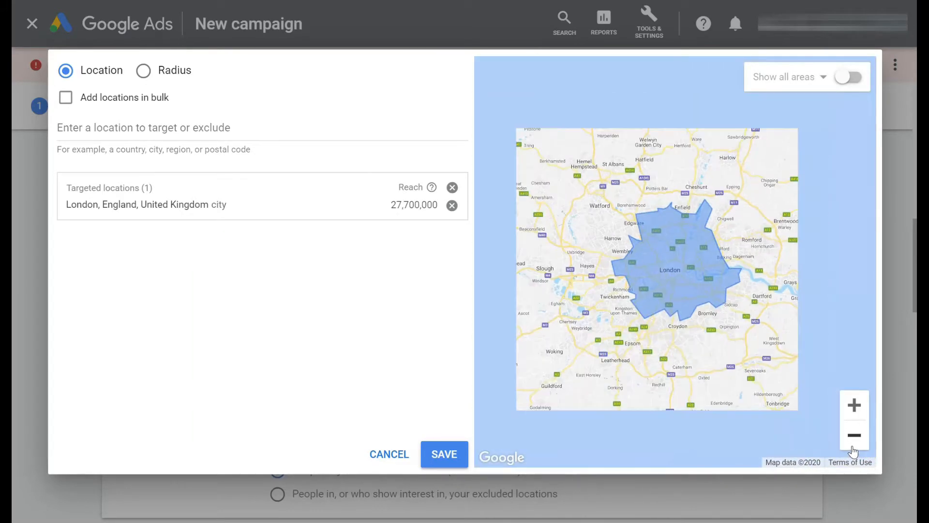
{"action": "left_click", "coordinate": [452, 205]}
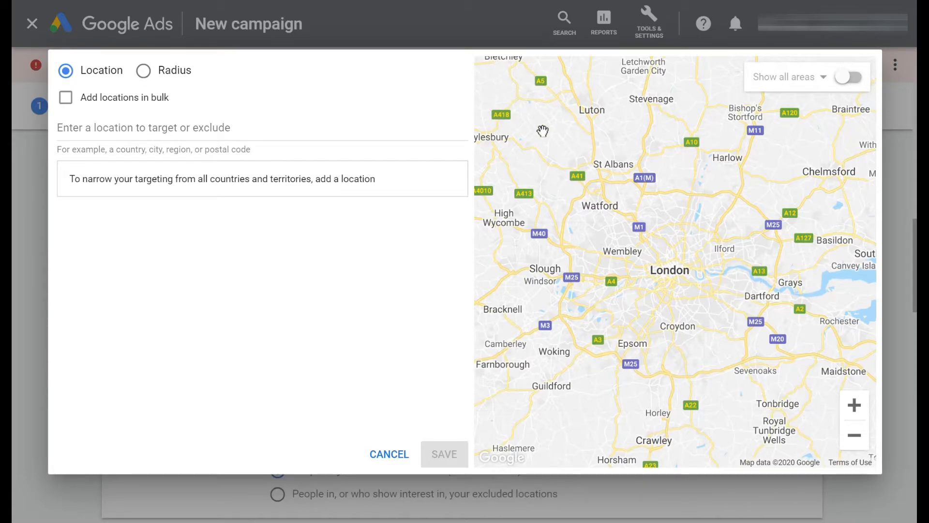
Step: Switch to radius targeting and target 20 mi around a pin placed at Uxbridge, west of London
{"action": "left_click_drag", "start_coordinate": [591, 256], "coordinate": [616, 282]}
{"action": "left_click", "coordinate": [854, 404]}
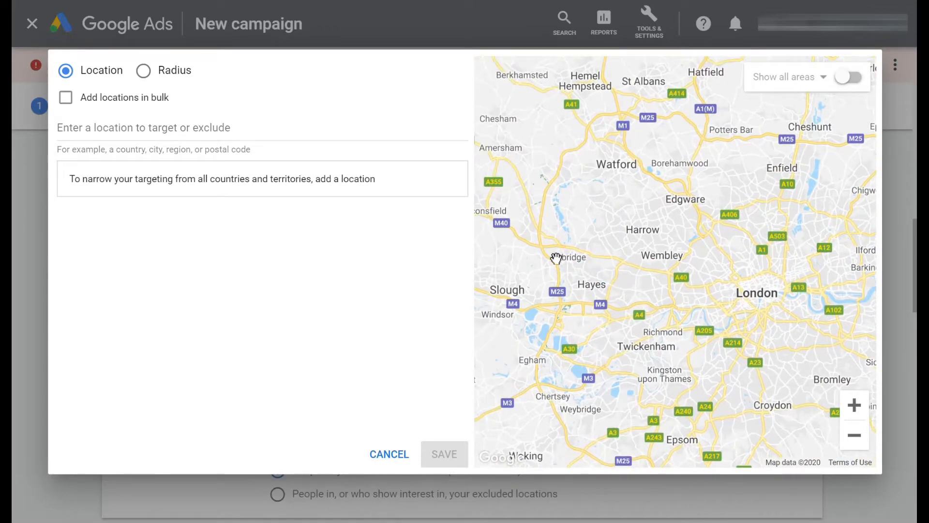
{"action": "left_click_drag", "start_coordinate": [668, 300], "coordinate": [727, 276]}
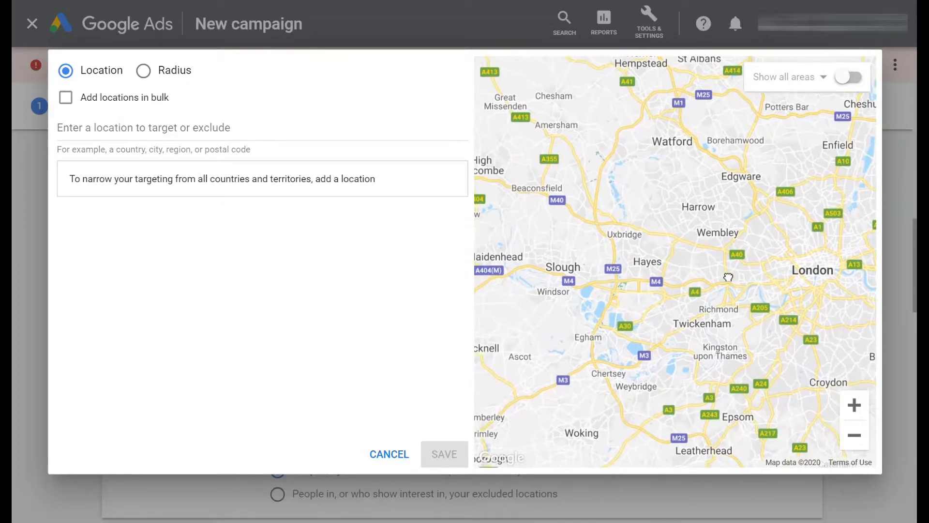
{"action": "left_click", "coordinate": [146, 72]}
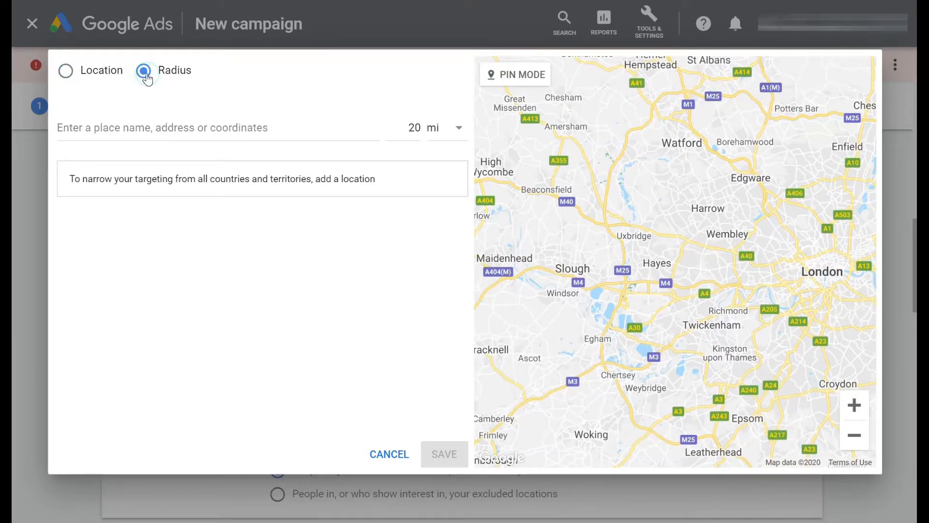
{"action": "left_click", "coordinate": [521, 75]}
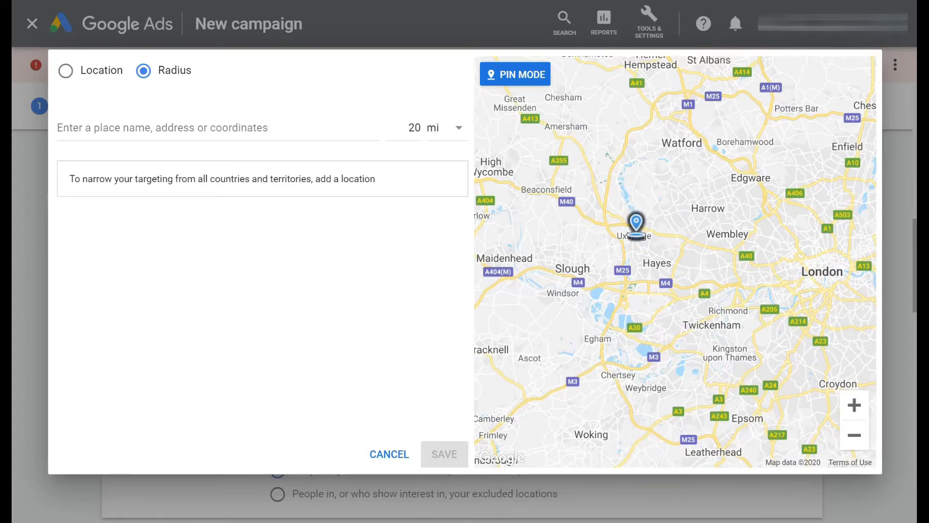
{"action": "left_click", "coordinate": [636, 233]}
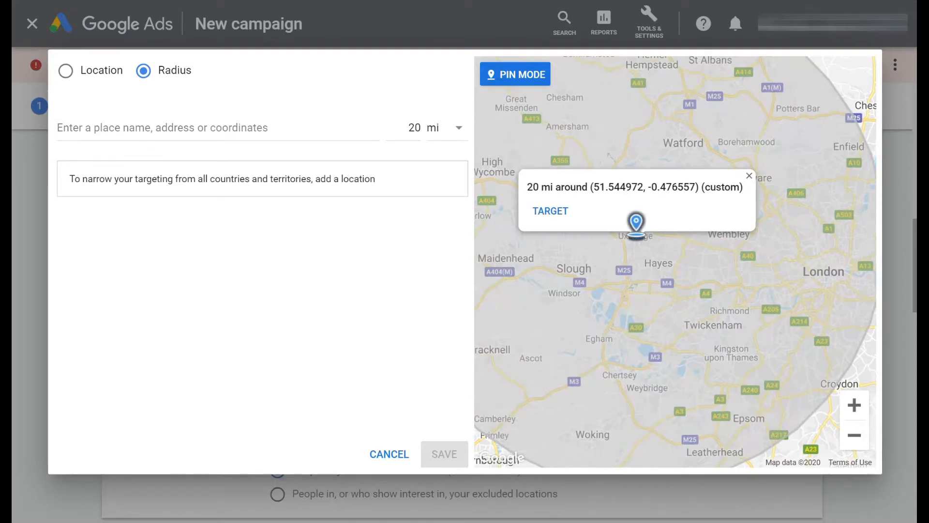
{"action": "left_click", "coordinate": [544, 211]}
Step: Set the target radius around the Uxbridge pin to 10 mi
{"action": "left_click", "coordinate": [854, 436]}
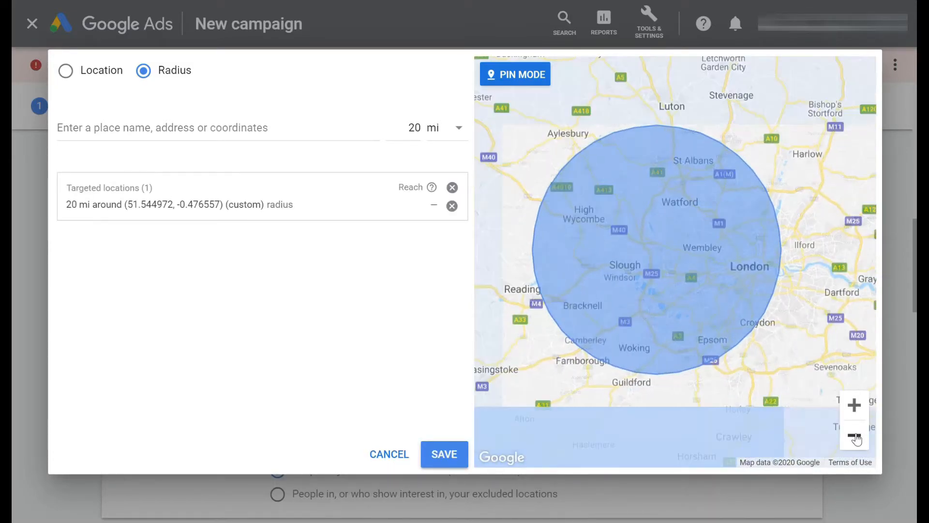
{"action": "left_click", "coordinate": [854, 435]}
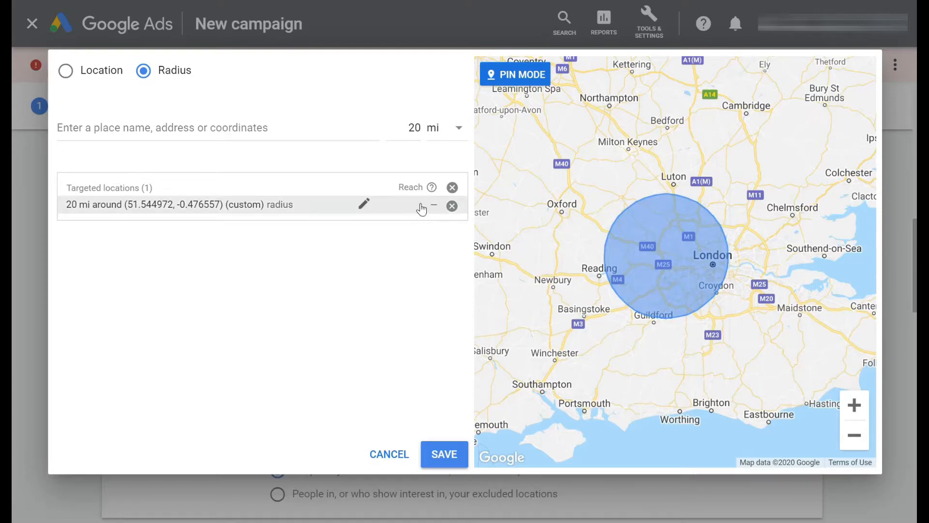
{"action": "left_click", "coordinate": [364, 204]}
{"action": "double_click", "coordinate": [398, 232]}
{"action": "type", "text": "10"}
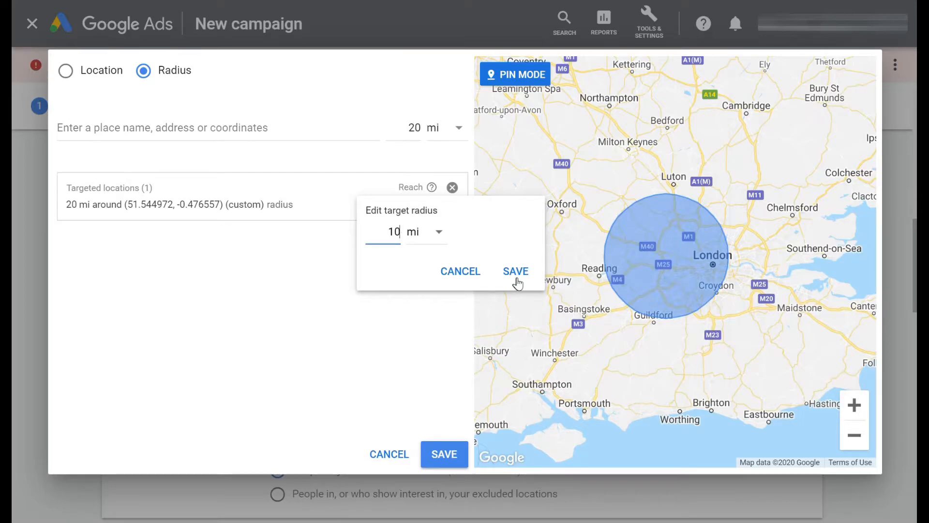
{"action": "left_click", "coordinate": [515, 272]}
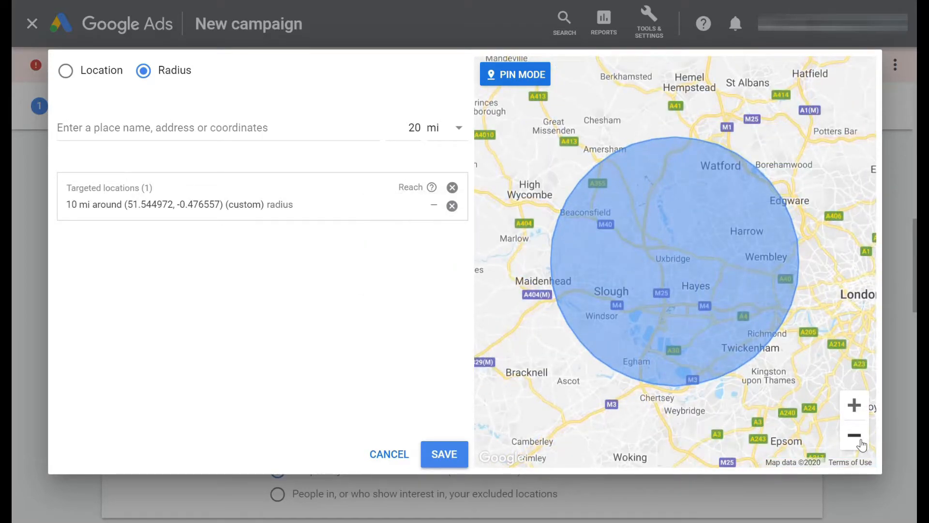
Step: Set the target radius around the Uxbridge pin to 30 mi
{"action": "left_click", "coordinate": [855, 434]}
{"action": "left_click", "coordinate": [855, 435]}
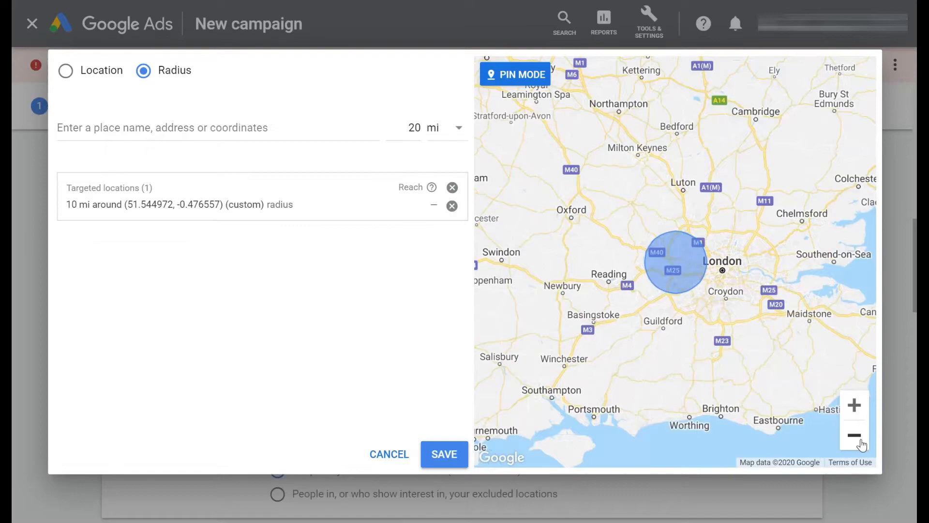
{"action": "left_click", "coordinate": [855, 435]}
{"action": "mouse_move", "coordinate": [400, 205]}
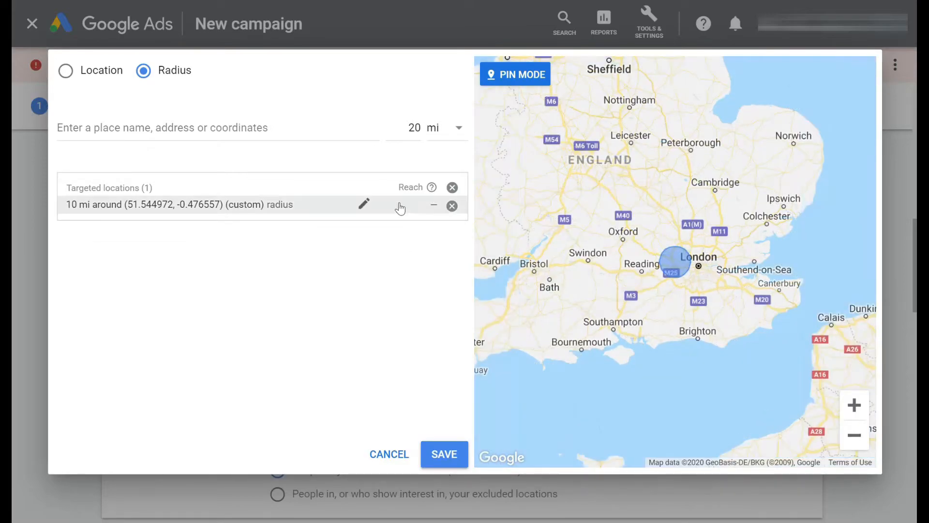
{"action": "left_click", "coordinate": [365, 212]}
{"action": "left_click_drag", "start_coordinate": [402, 230], "coordinate": [376, 227]}
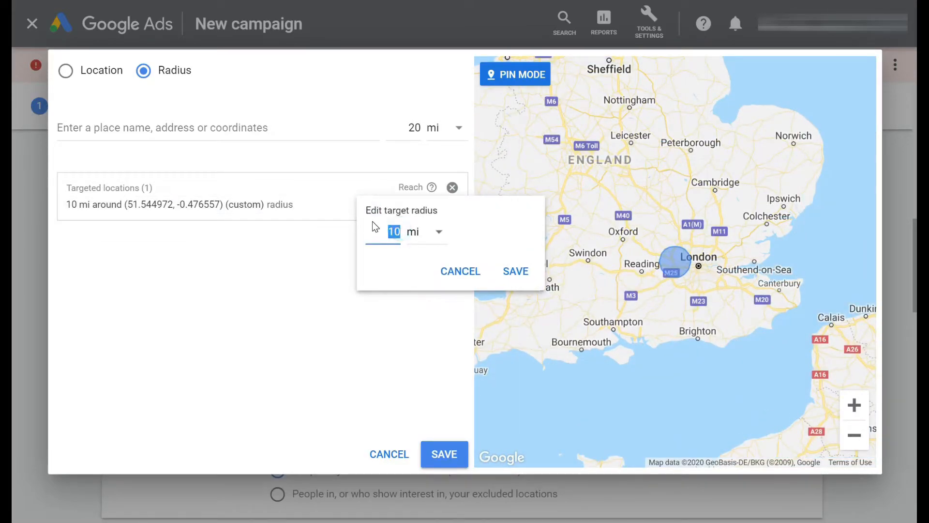
{"action": "type", "text": "30"}
{"action": "left_click", "coordinate": [514, 272]}
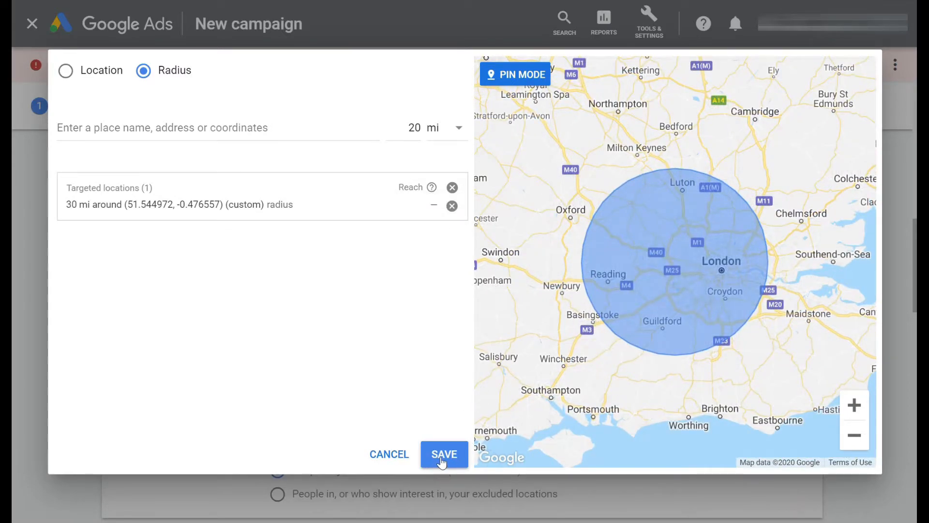
Step: Discard the radius targeting in the advanced location search and target the United Kingdom instead
{"action": "left_click", "coordinate": [390, 455]}
{"action": "left_click", "coordinate": [278, 212]}
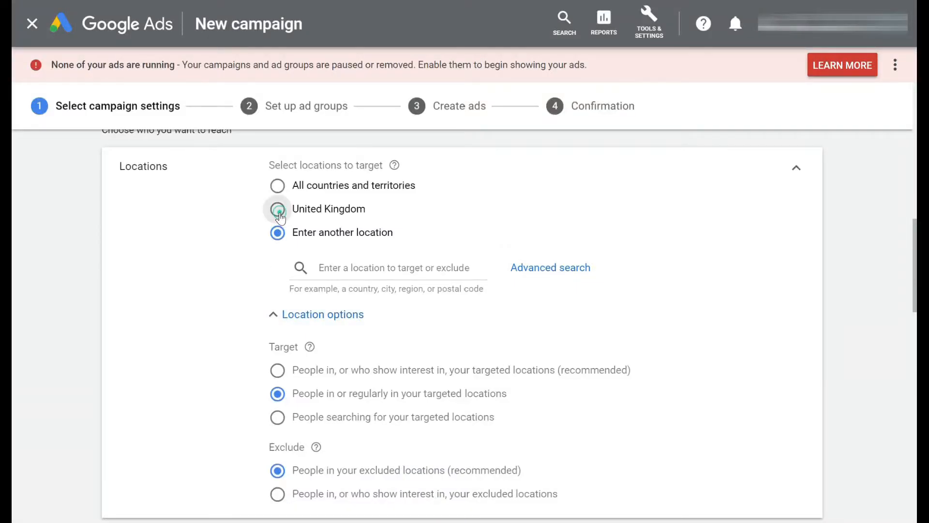
Step: Review the available customer languages without changing the English selection
{"action": "scroll", "coordinate": [230, 301], "scroll_direction": "down", "scroll_amount": 5}
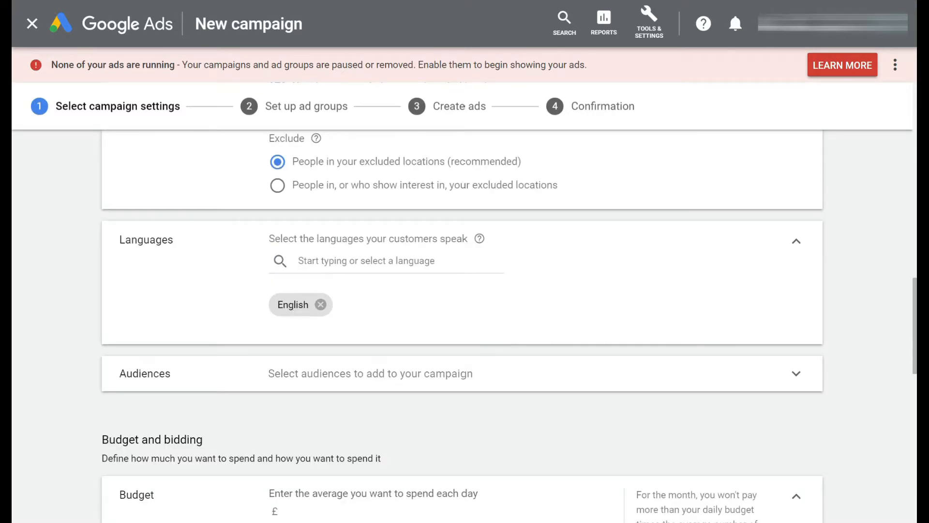
{"action": "left_click", "coordinate": [333, 260]}
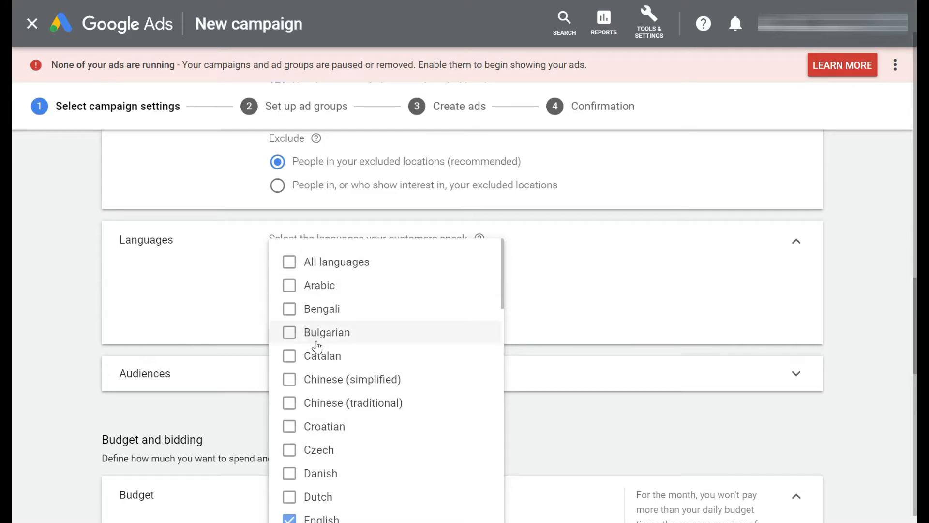
{"action": "left_click", "coordinate": [202, 274]}
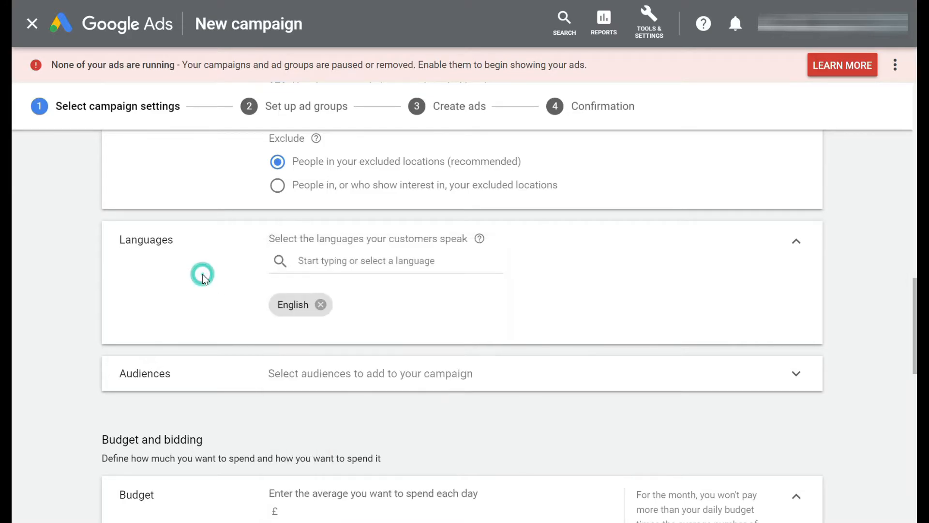
Step: Search the campaign's audiences for "PHD" and examine the suggested demographic, in-market and affinity audiences
{"action": "left_click", "coordinate": [286, 372]}
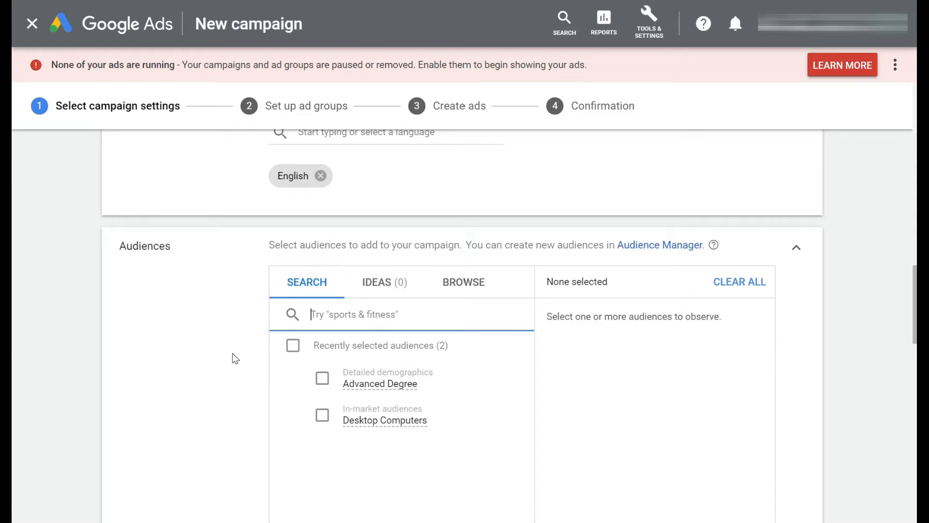
{"action": "type", "text": "PHD"}
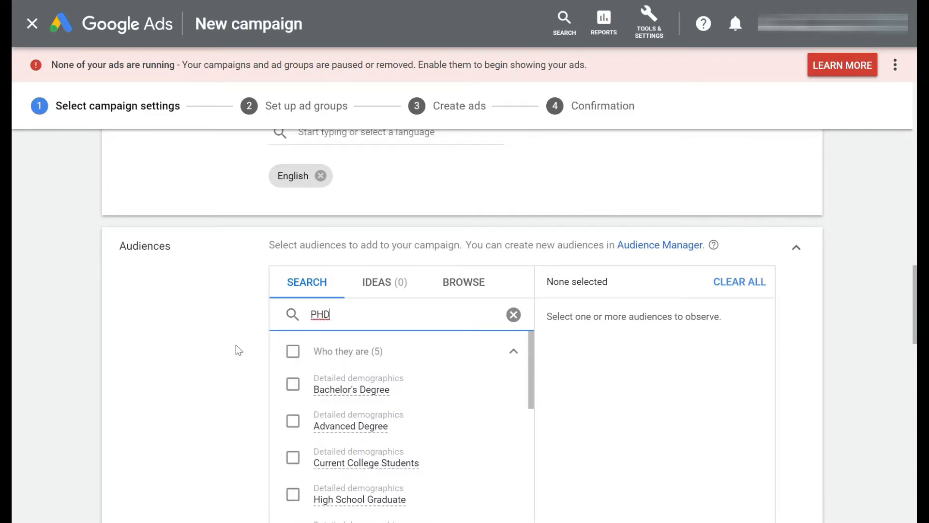
{"action": "scroll", "coordinate": [236, 346], "scroll_direction": "down", "scroll_amount": 3}
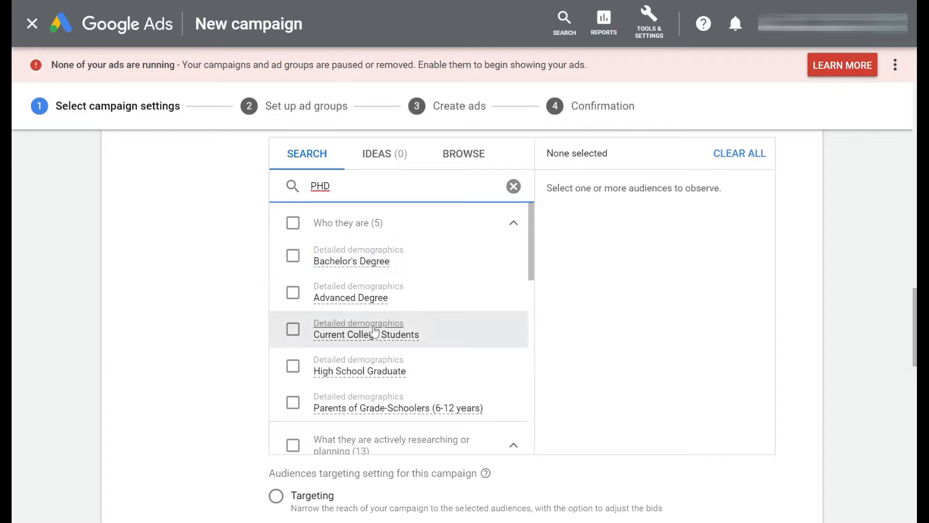
{"action": "scroll", "coordinate": [362, 329], "scroll_direction": "down", "scroll_amount": 3}
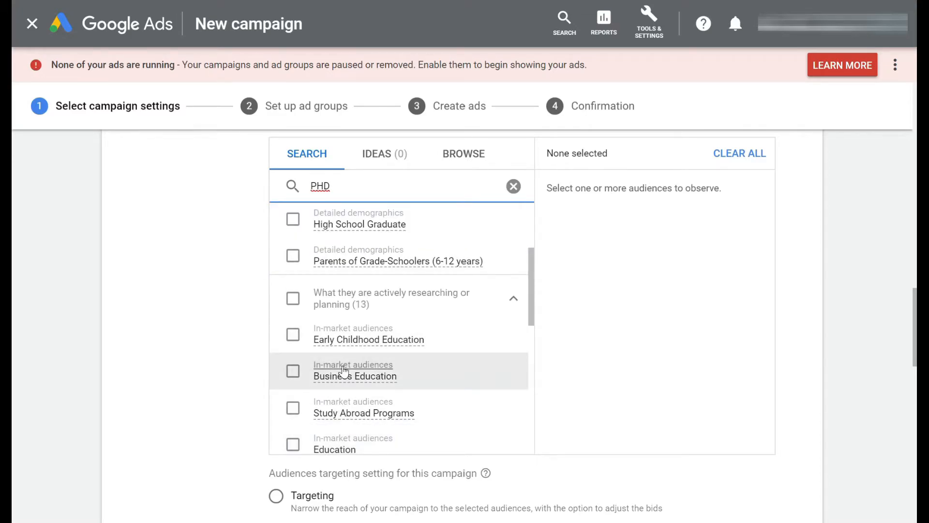
{"action": "scroll", "coordinate": [348, 371], "scroll_direction": "down", "scroll_amount": 5}
{"action": "scroll", "coordinate": [344, 372], "scroll_direction": "down", "scroll_amount": 5}
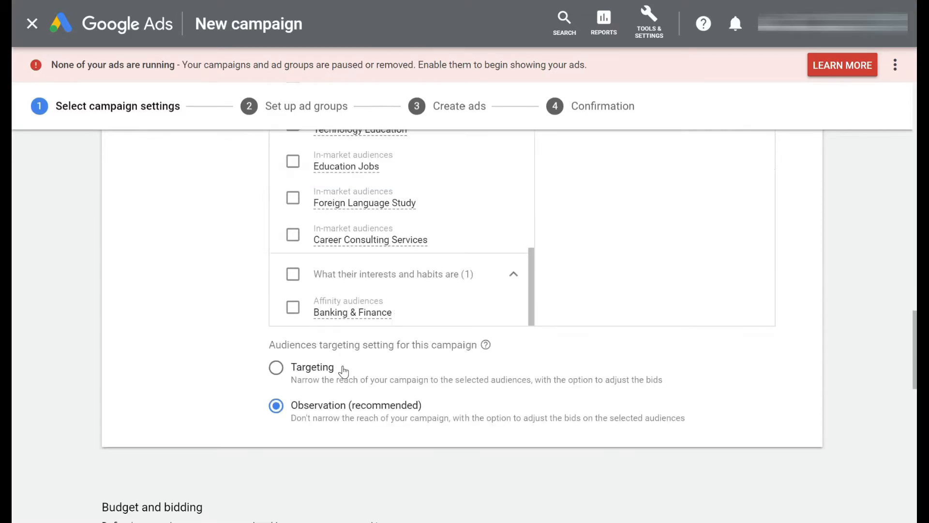
{"action": "scroll", "coordinate": [314, 266], "scroll_direction": "up", "scroll_amount": 5}
{"action": "scroll", "coordinate": [634, 274], "scroll_direction": "up", "scroll_amount": 5}
{"action": "scroll", "coordinate": [464, 357], "scroll_direction": "down", "scroll_amount": 2}
{"action": "scroll", "coordinate": [381, 321], "scroll_direction": "up", "scroll_amount": 5}
{"action": "scroll", "coordinate": [380, 320], "scroll_direction": "up", "scroll_amount": 2}
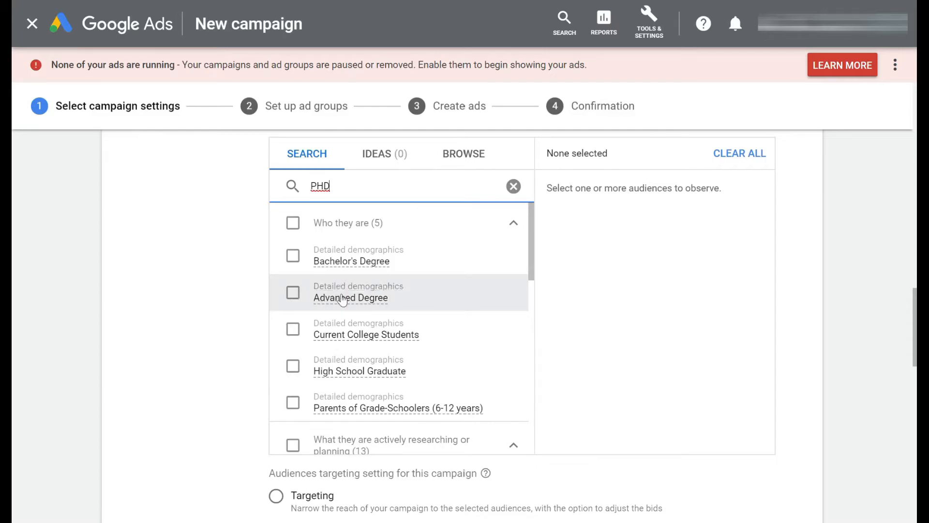
Step: Check the description of the Advanced Degree demographic and add it to the campaign's audiences
{"action": "mouse_move", "coordinate": [342, 300]}
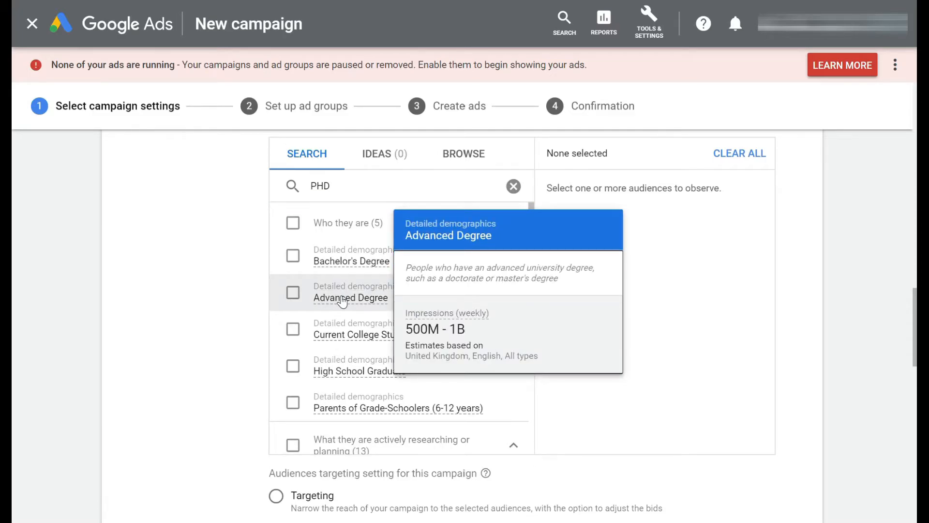
{"action": "left_click", "coordinate": [293, 293]}
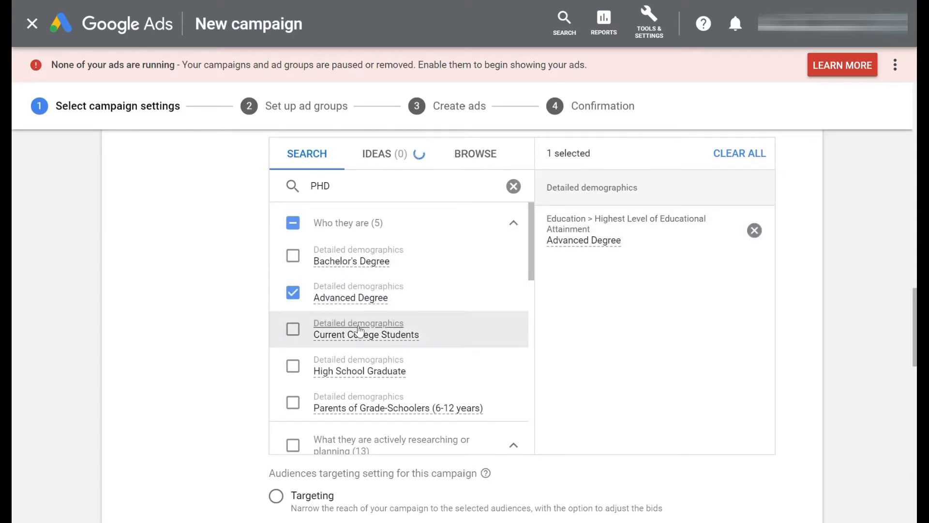
Step: Examine the remaining "PHD" audience results, the Advanced Degree details and the audience ideas similar to the selection
{"action": "scroll", "coordinate": [359, 331], "scroll_direction": "down", "scroll_amount": 5}
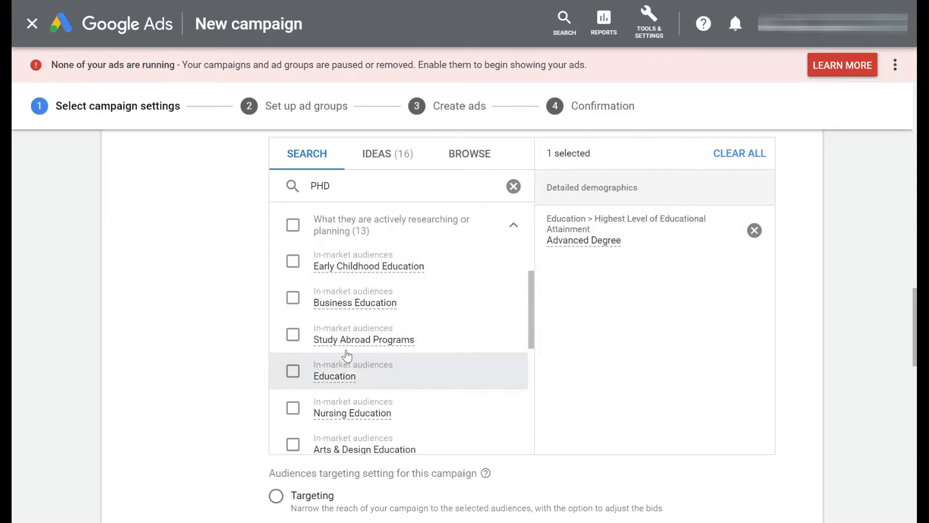
{"action": "scroll", "coordinate": [370, 341], "scroll_direction": "down", "scroll_amount": 2}
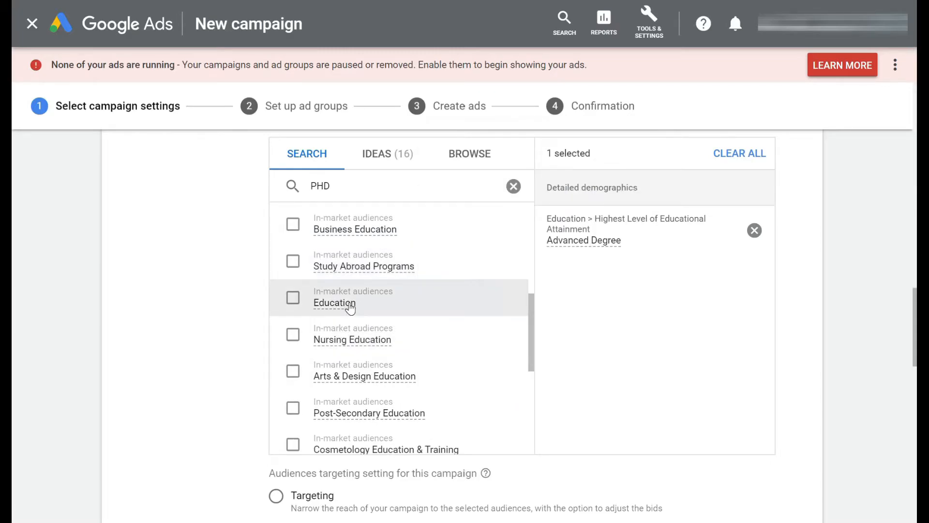
{"action": "mouse_move", "coordinate": [350, 308]}
{"action": "scroll", "coordinate": [349, 308], "scroll_direction": "down", "scroll_amount": 3}
{"action": "scroll", "coordinate": [350, 307], "scroll_direction": "down", "scroll_amount": 5}
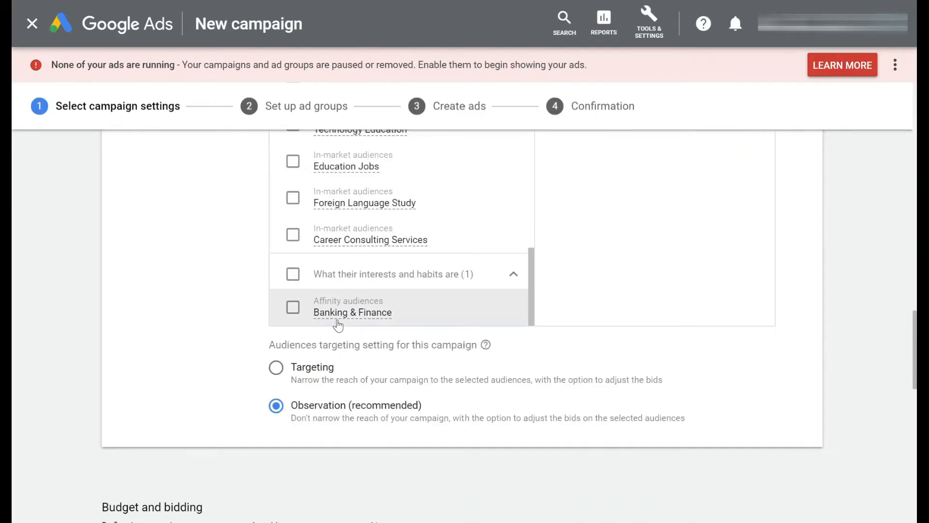
{"action": "scroll", "coordinate": [208, 306], "scroll_direction": "up", "scroll_amount": 3}
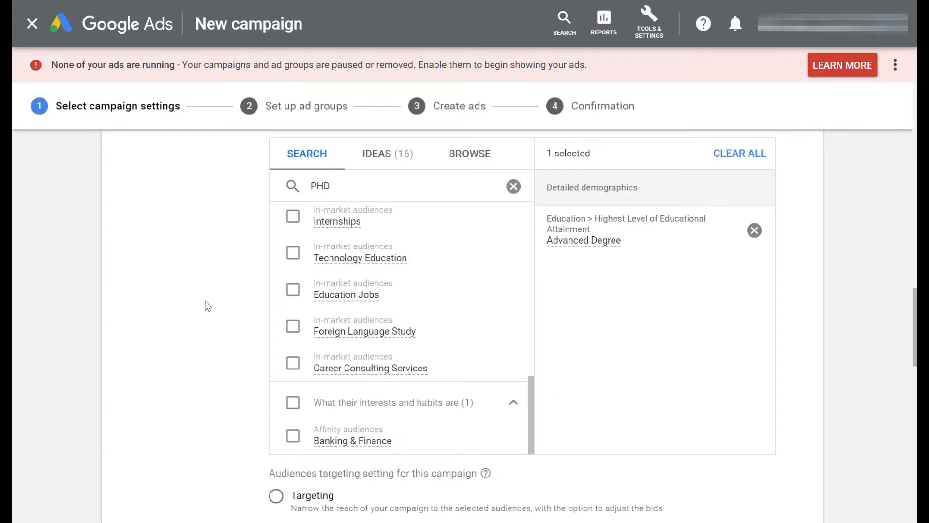
{"action": "mouse_move", "coordinate": [356, 448]}
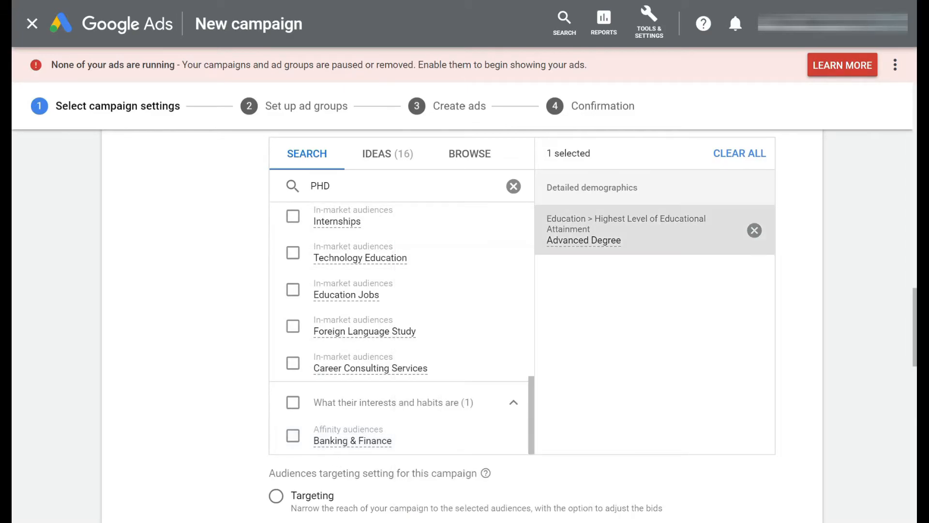
{"action": "mouse_move", "coordinate": [563, 251]}
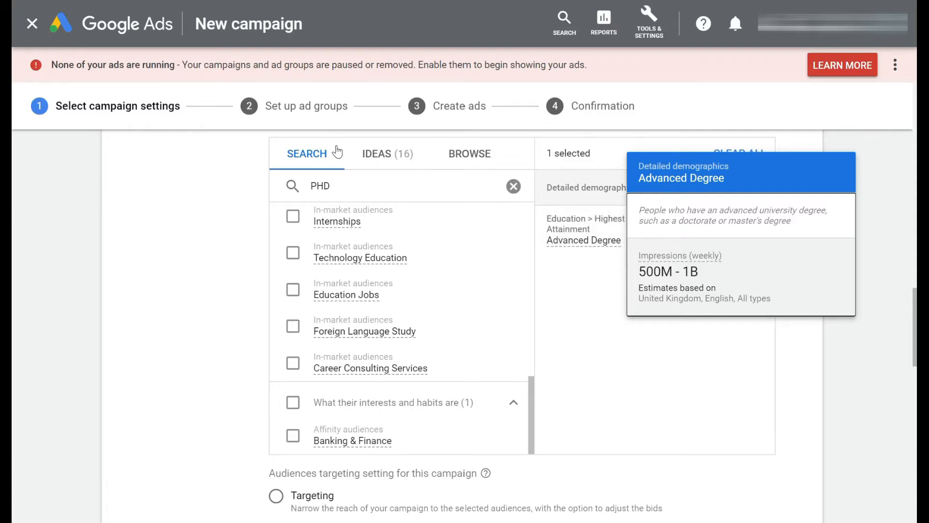
{"action": "left_click", "coordinate": [368, 155]}
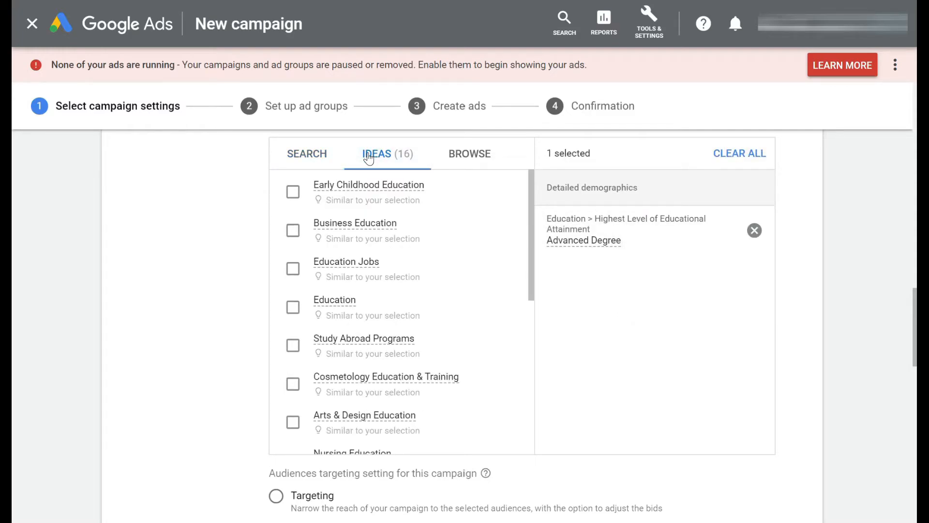
Step: Remove Advanced Degree from the selected audiences and clear the "PHD" audience search
{"action": "left_click", "coordinate": [754, 230]}
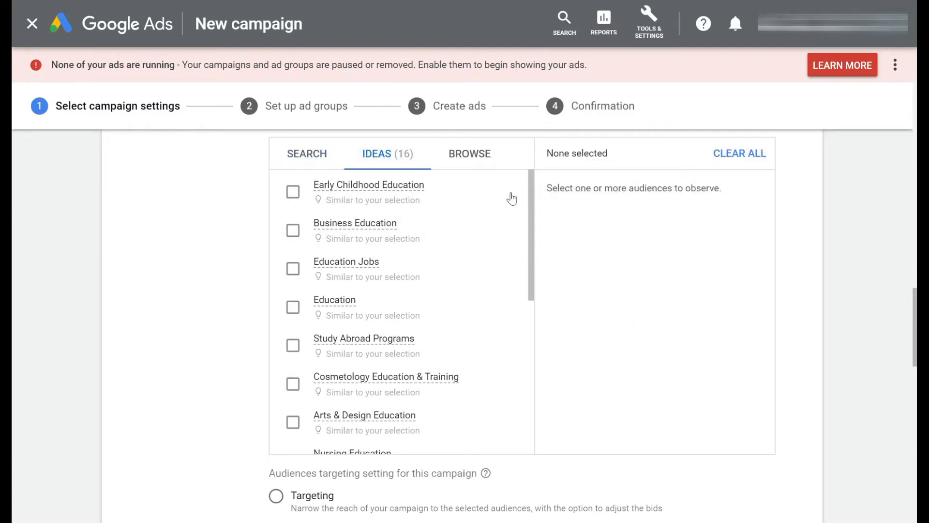
{"action": "left_click", "coordinate": [315, 166]}
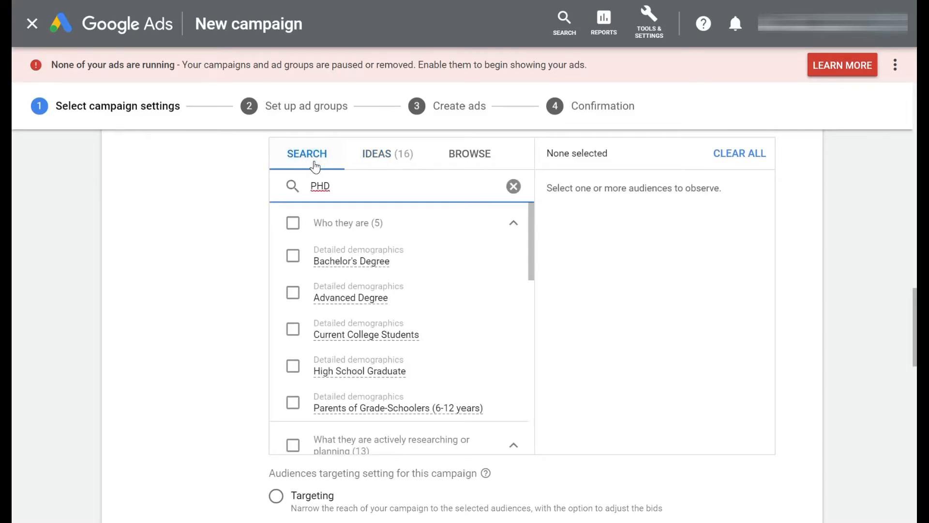
{"action": "left_click", "coordinate": [514, 186]}
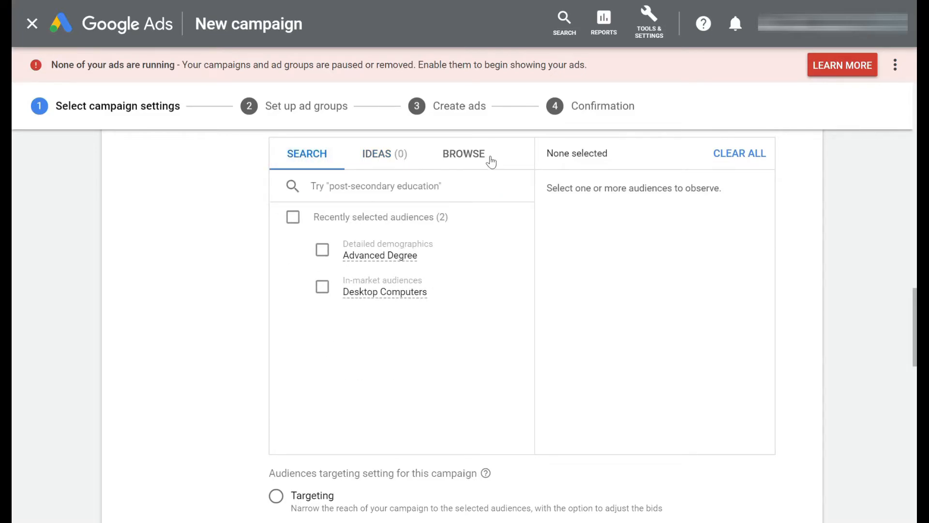
Step: Browse the remarketing audiences by how people have interacted with the business and view the website visitors lists
{"action": "left_click", "coordinate": [463, 158]}
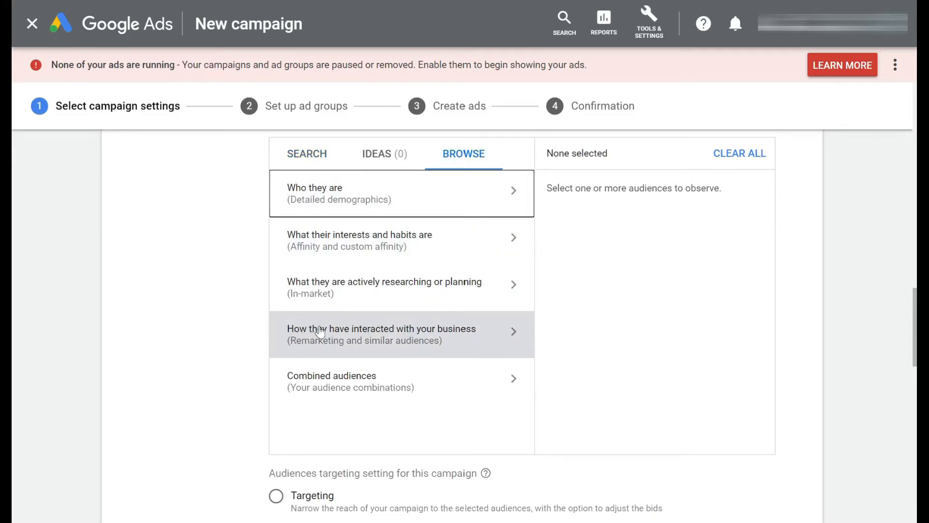
{"action": "left_click", "coordinate": [407, 333]}
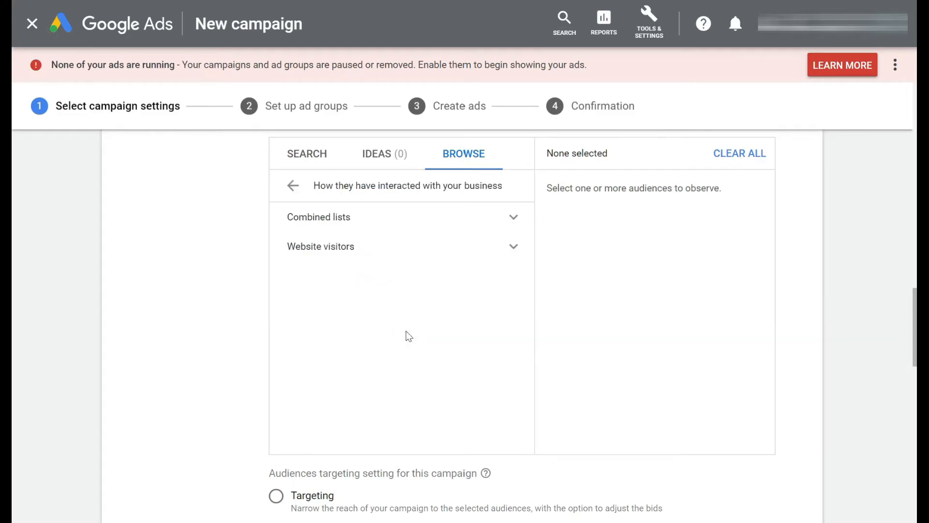
{"action": "left_click", "coordinate": [374, 246]}
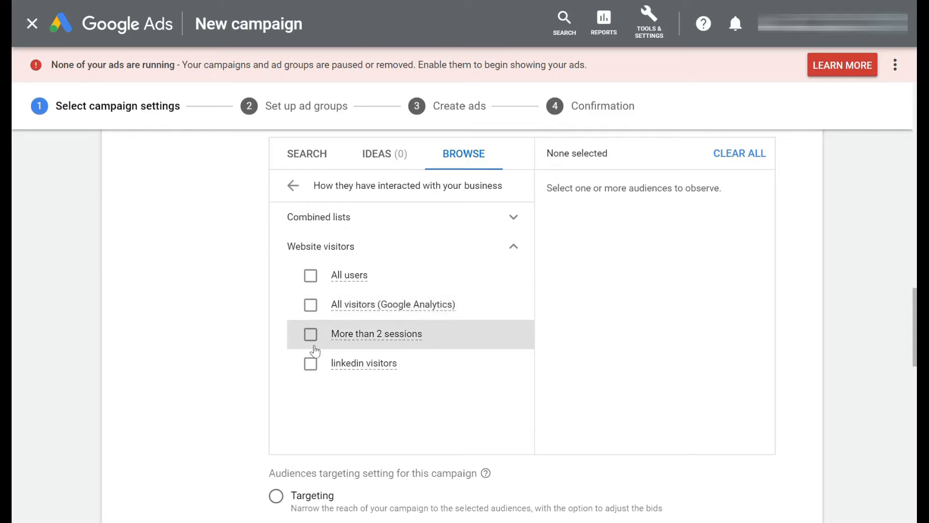
Step: Add Advanced Degree from the recently selected audiences and check that the audience targeting setting is Observation
{"action": "left_click", "coordinate": [307, 162]}
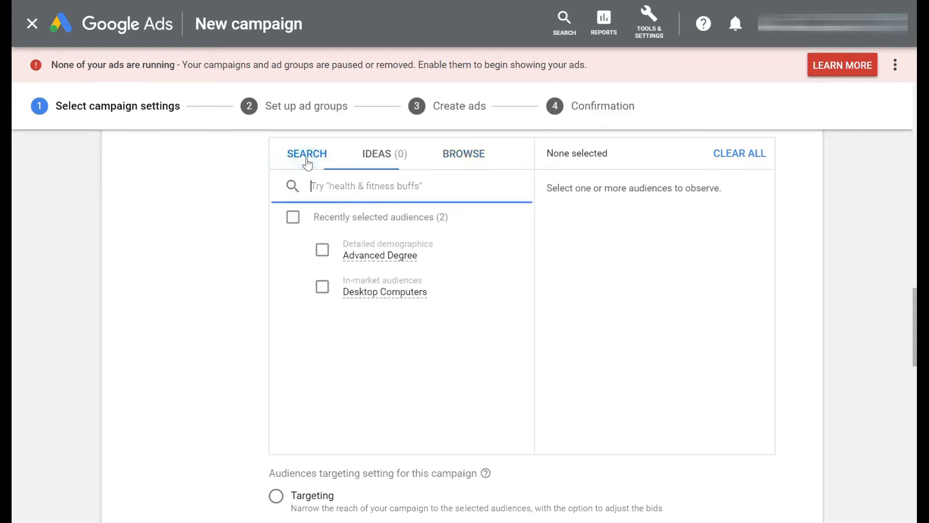
{"action": "left_click", "coordinate": [323, 252]}
{"action": "scroll", "coordinate": [354, 306], "scroll_direction": "down", "scroll_amount": 3}
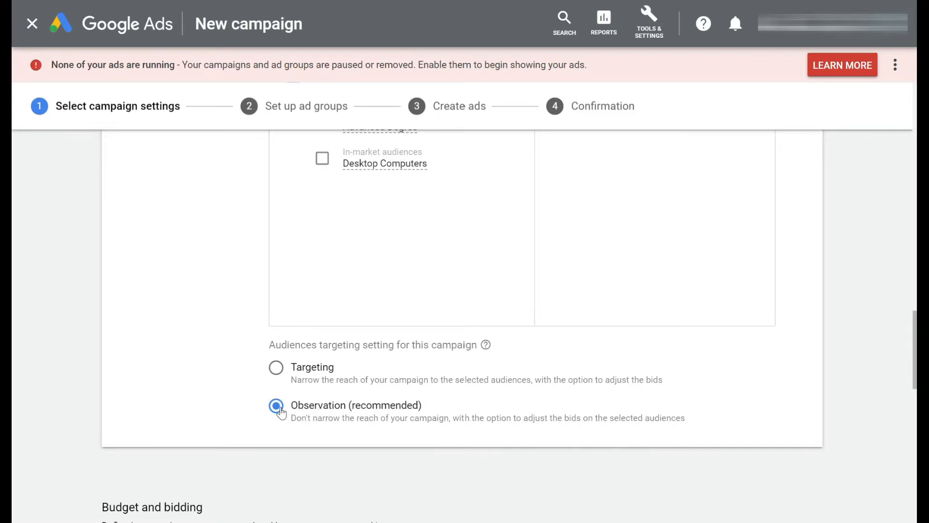
{"action": "scroll", "coordinate": [458, 392], "scroll_direction": "up", "scroll_amount": 3}
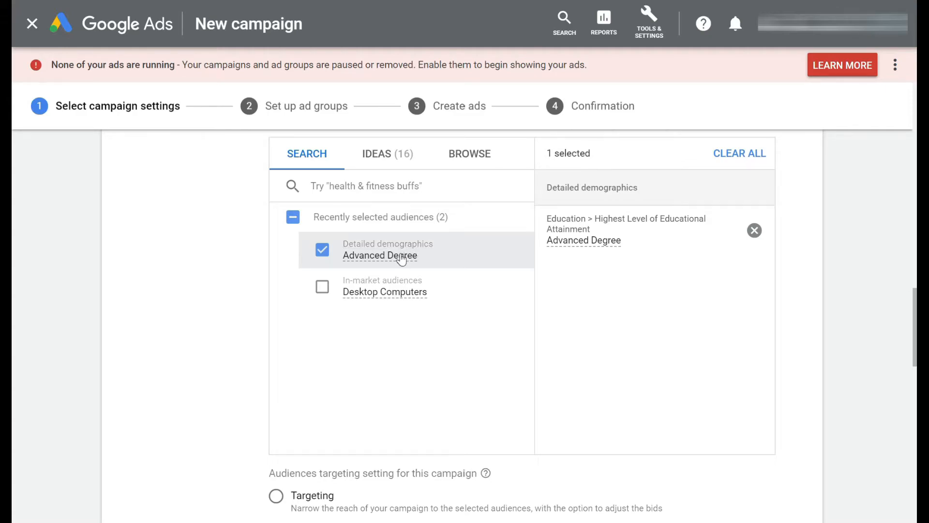
{"action": "mouse_move", "coordinate": [419, 252]}
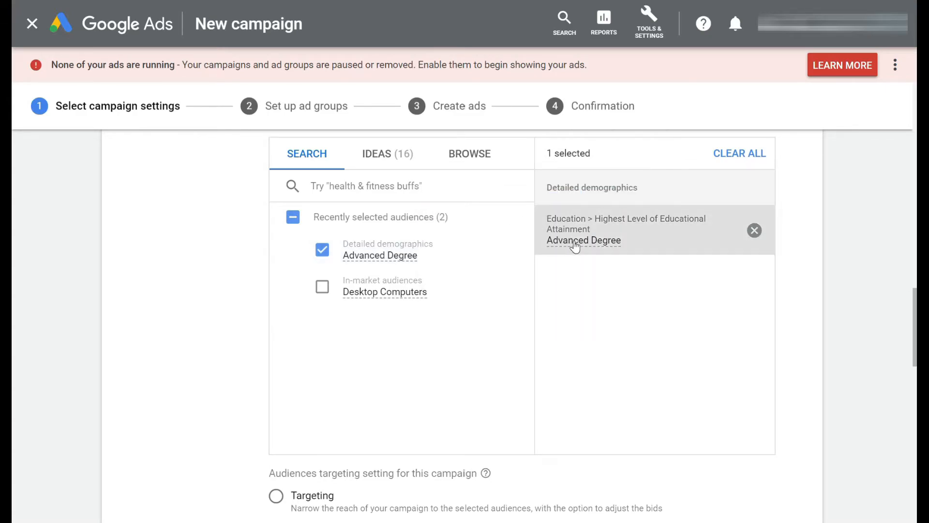
{"action": "mouse_move", "coordinate": [575, 246]}
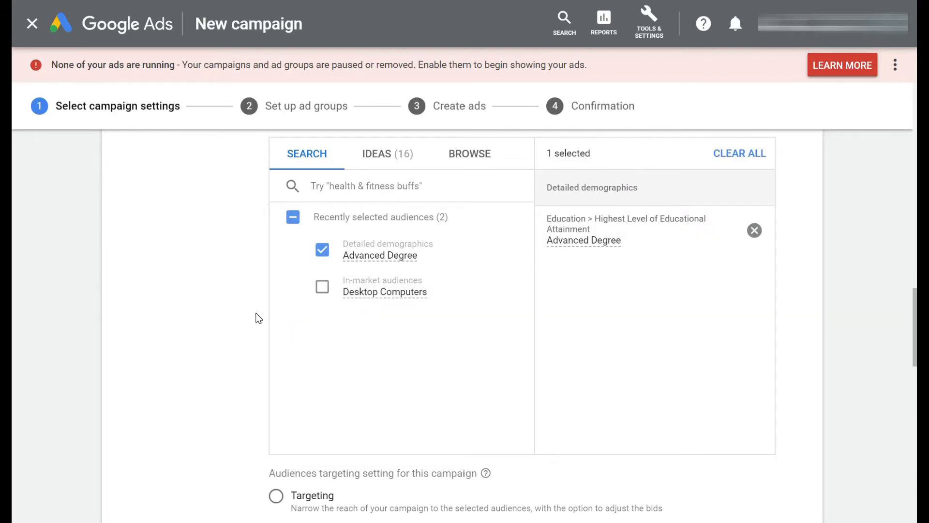
{"action": "scroll", "coordinate": [258, 318], "scroll_direction": "down", "scroll_amount": 8}
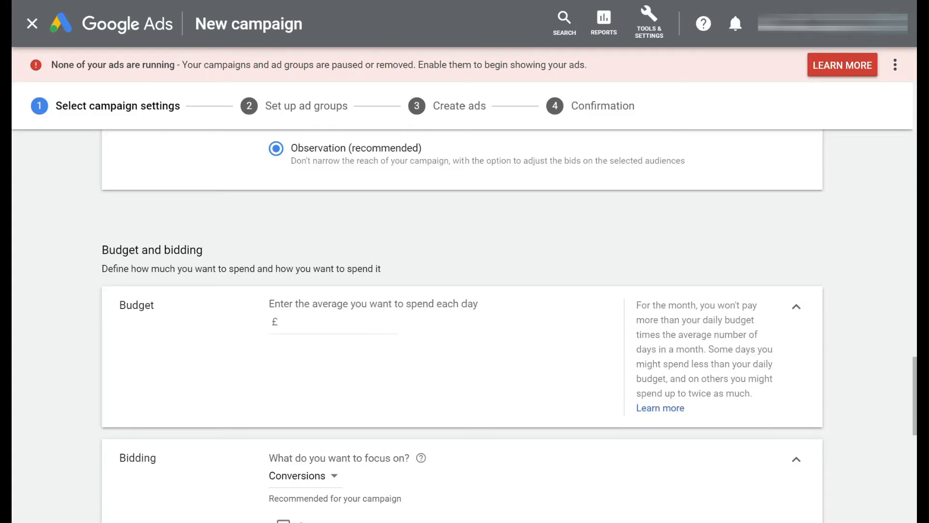
Step: Set the campaign's average daily budget to £10
{"action": "left_click", "coordinate": [320, 316]}
{"action": "type", "text": "10"}
{"action": "left_click", "coordinate": [80, 329]}
Step: Review the available bidding focus options and keep the focus on Conversions
{"action": "scroll", "coordinate": [311, 317], "scroll_direction": "down", "scroll_amount": 3}
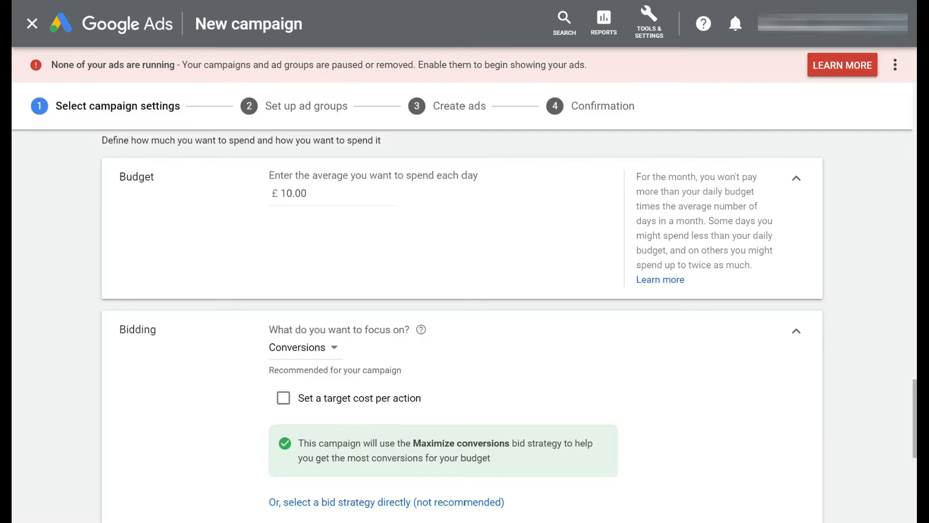
{"action": "scroll", "coordinate": [462, 324], "scroll_direction": "down", "scroll_amount": 3}
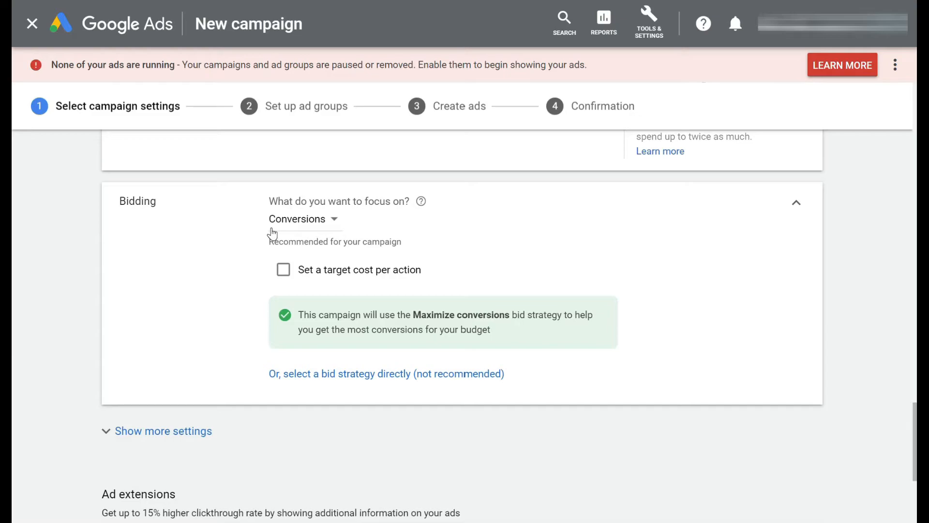
{"action": "left_click", "coordinate": [284, 220]}
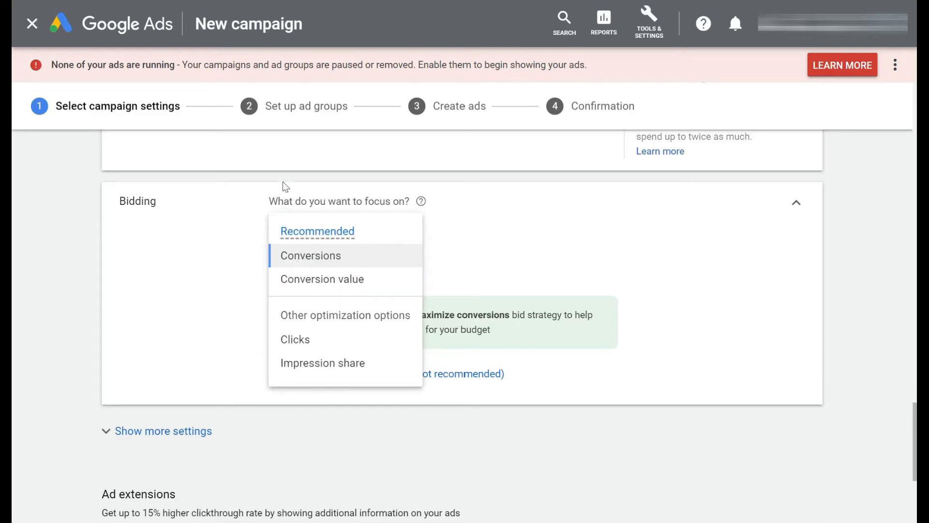
{"action": "left_click", "coordinate": [305, 260]}
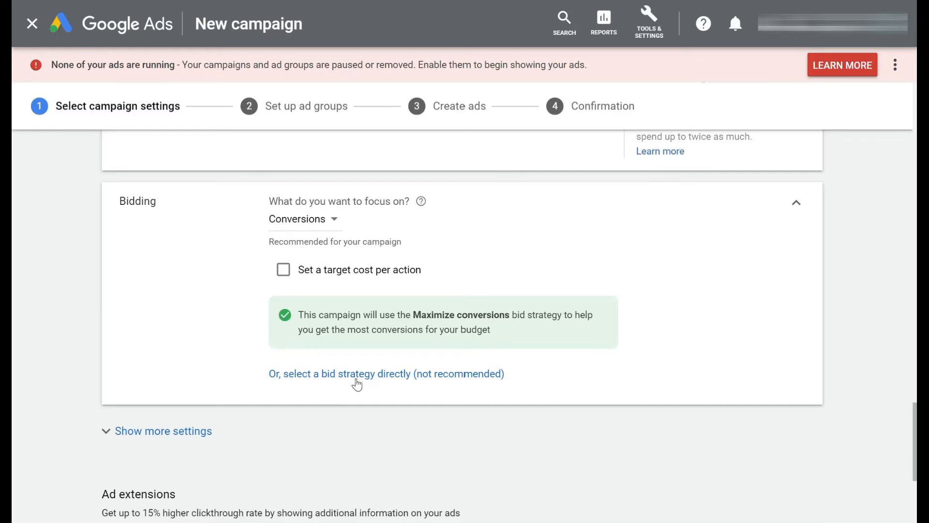
Step: Switch bidding to direct bid strategy selection and choose Manual CPC
{"action": "left_click", "coordinate": [464, 377]}
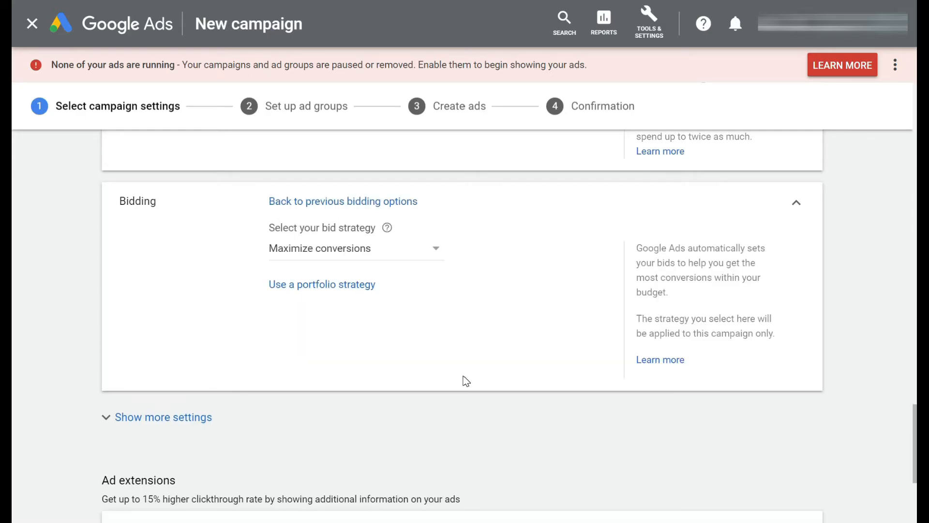
{"action": "left_click", "coordinate": [357, 257]}
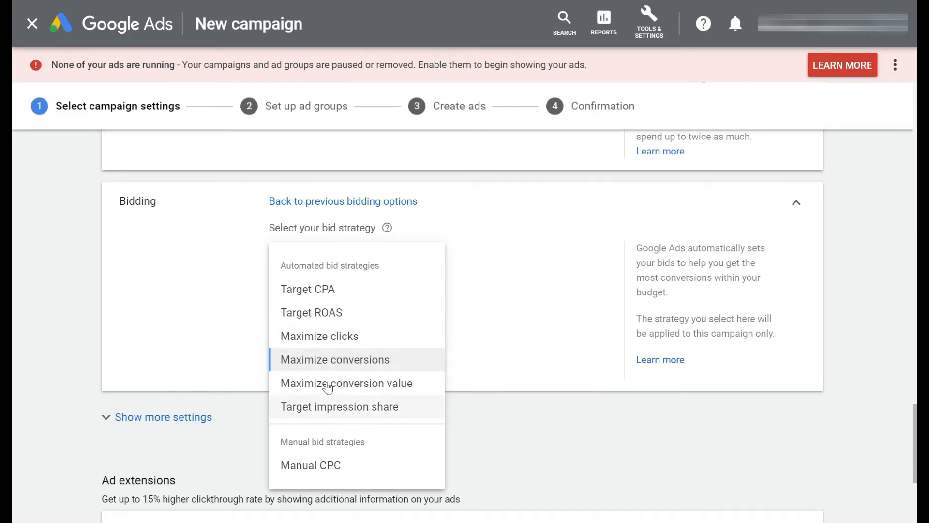
{"action": "left_click", "coordinate": [328, 465]}
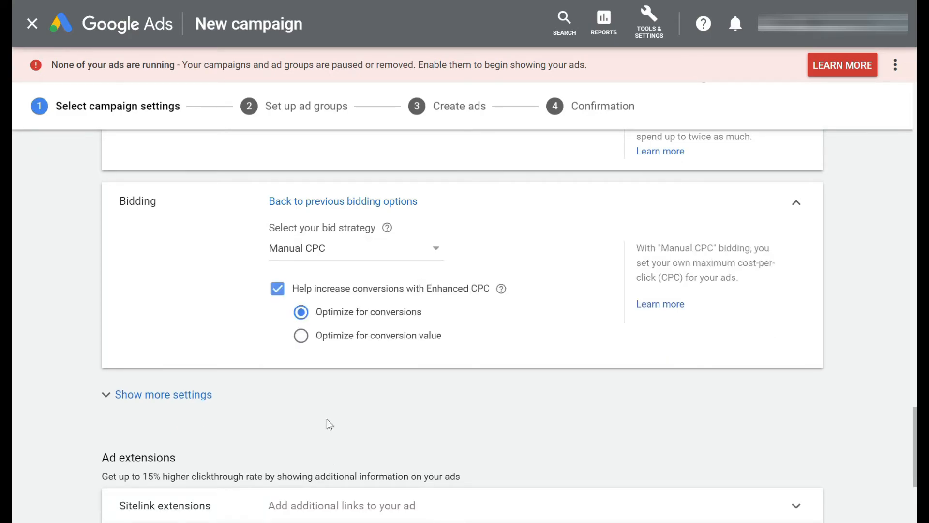
Step: Try the Maximize conversions bid strategy and the Target CPA strategy with a target of £3.00
{"action": "left_click", "coordinate": [290, 254]}
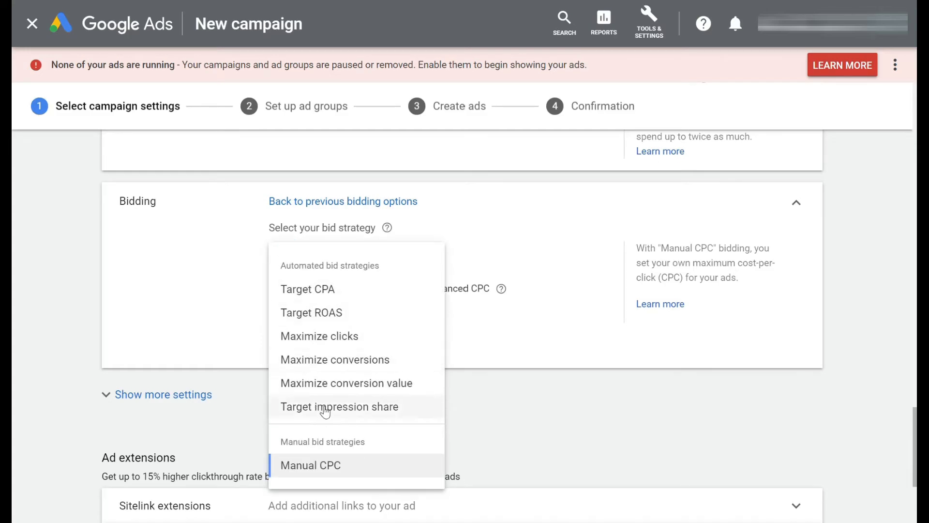
{"action": "left_click", "coordinate": [342, 359]}
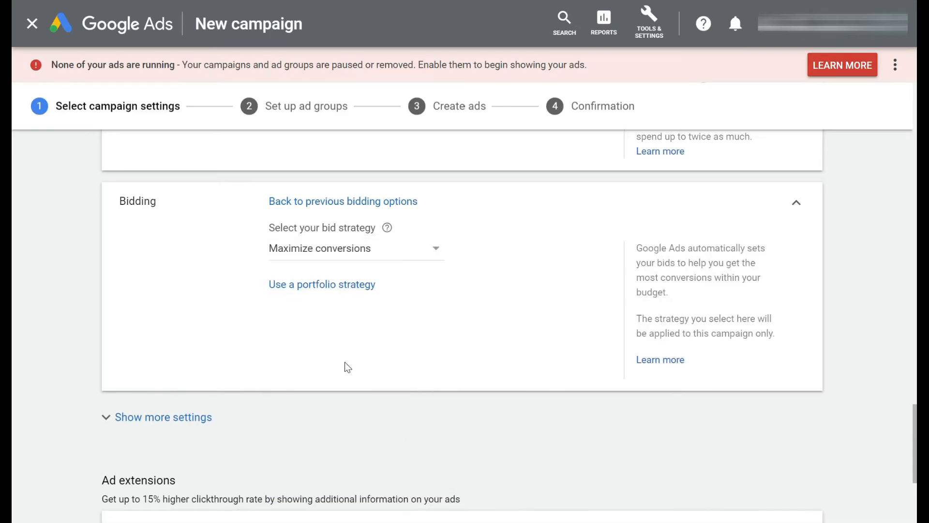
{"action": "left_click", "coordinate": [338, 243]}
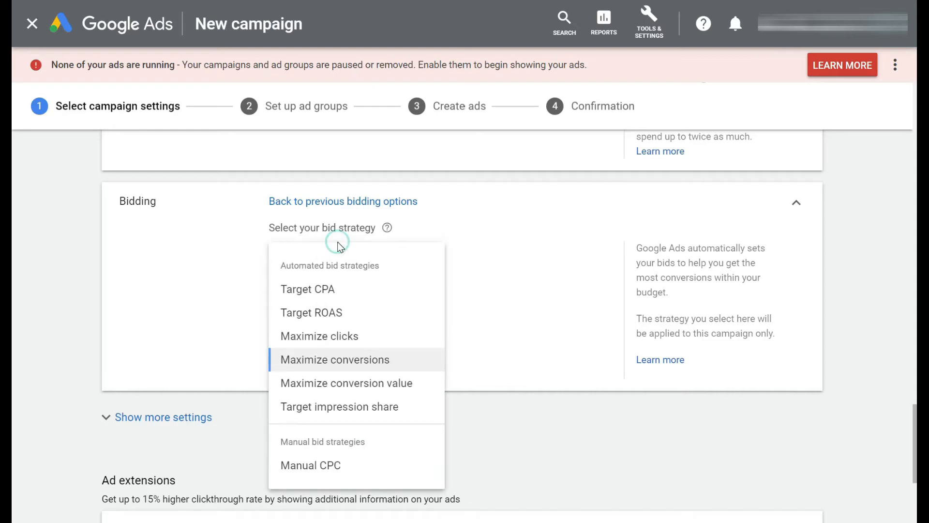
{"action": "left_click", "coordinate": [317, 297]}
{"action": "left_click", "coordinate": [316, 297]}
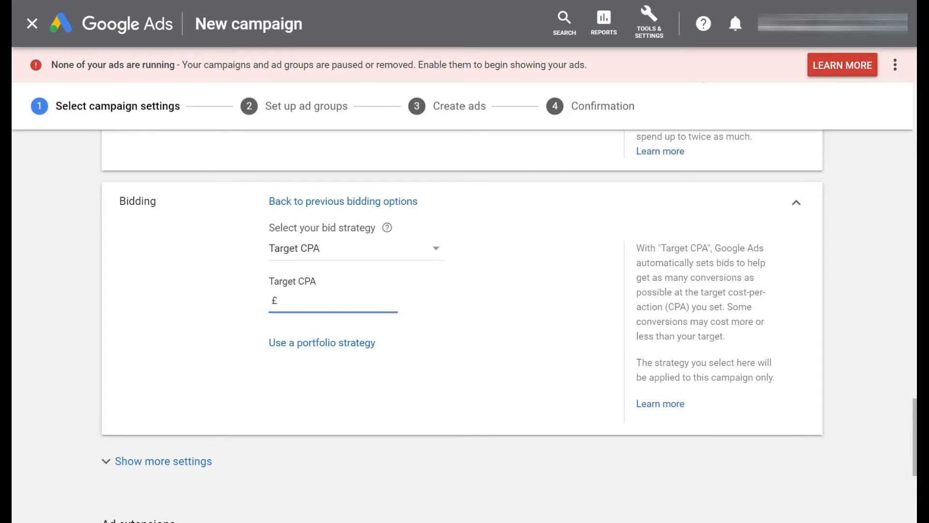
{"action": "type", "text": "3.00"}
{"action": "left_click", "coordinate": [184, 320]}
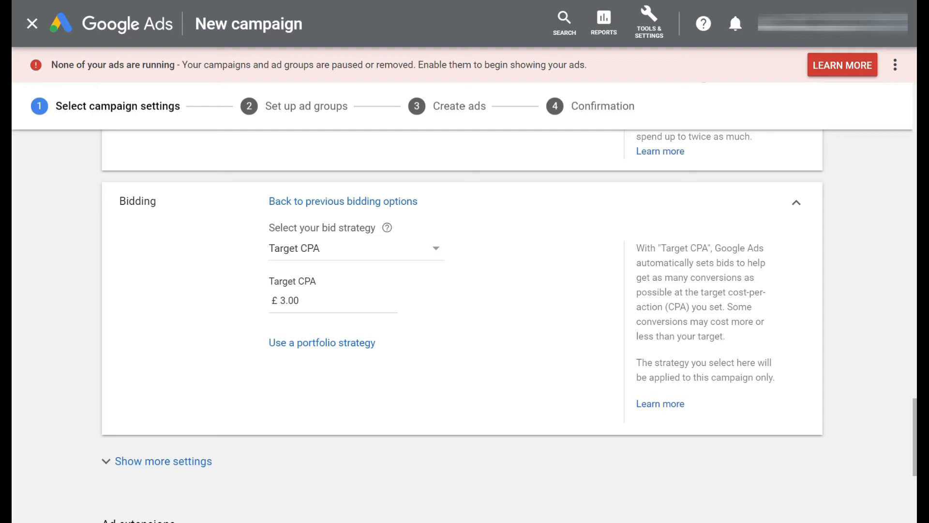
Step: Set the bid strategy back to Manual CPC and check the description of Target CPA in the strategy list
{"action": "left_click", "coordinate": [317, 251]}
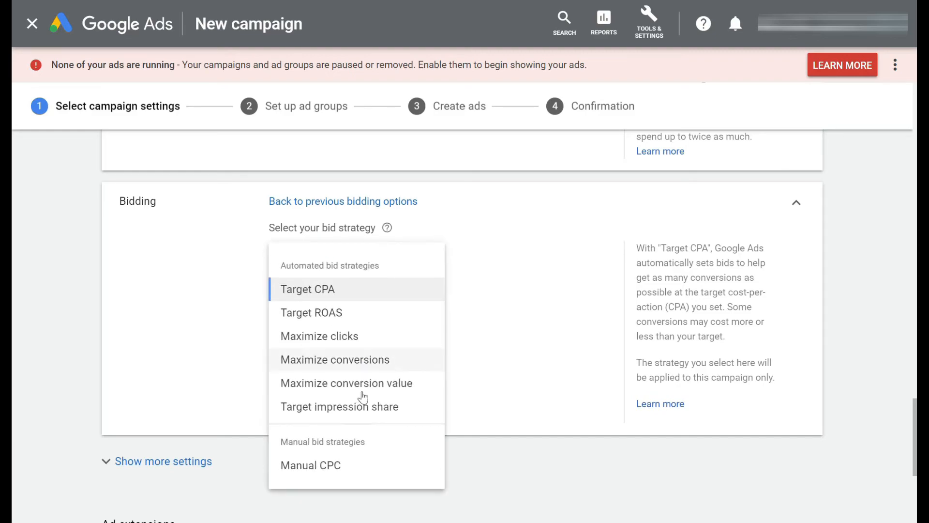
{"action": "left_click", "coordinate": [342, 470]}
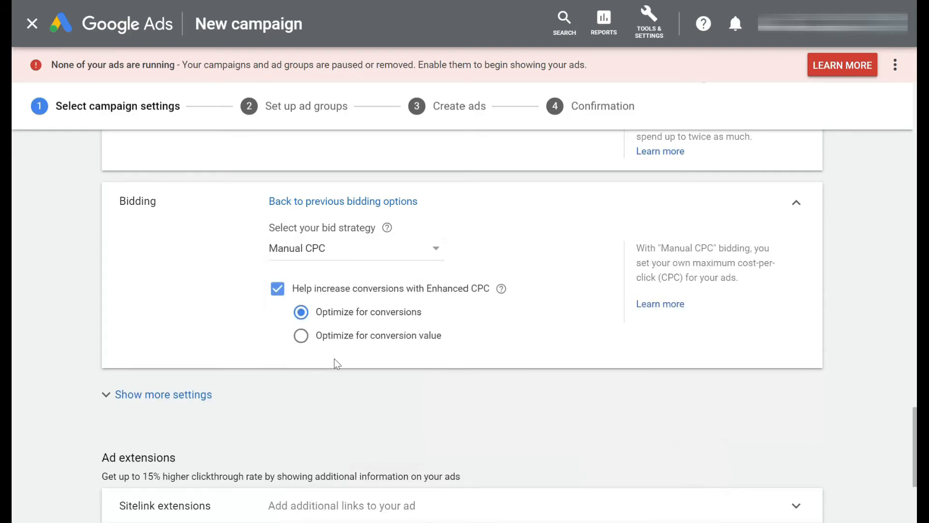
{"action": "left_click", "coordinate": [310, 253]}
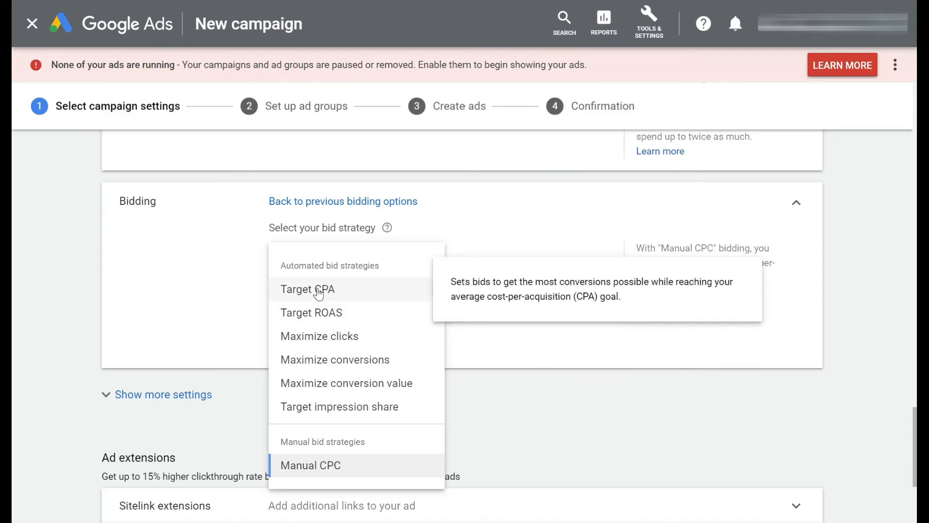
{"action": "left_click", "coordinate": [208, 267]}
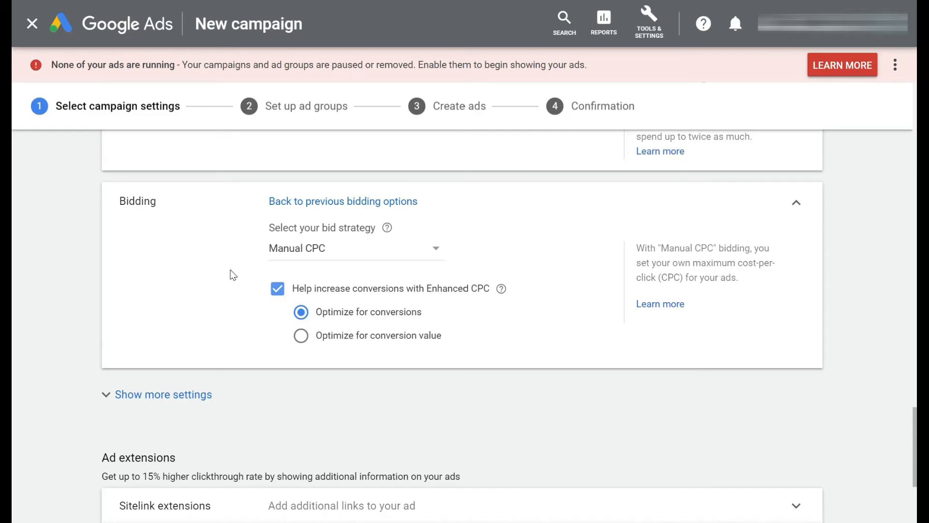
Step: In the additional settings, choose campaign-specific conversion actions and save "Thank you confirmation (All Web Site Data)" as the one used
{"action": "scroll", "coordinate": [234, 273], "scroll_direction": "down", "scroll_amount": 3}
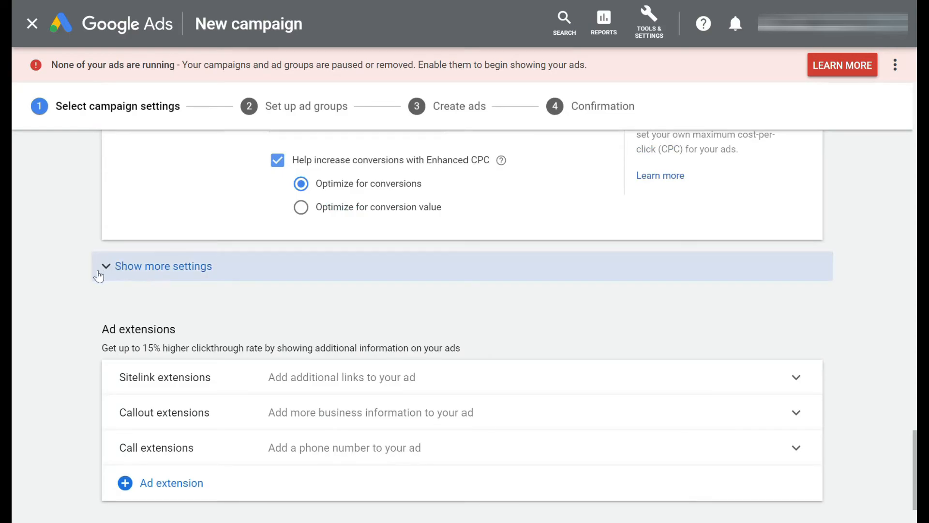
{"action": "scroll", "coordinate": [60, 194], "scroll_direction": "up", "scroll_amount": 3}
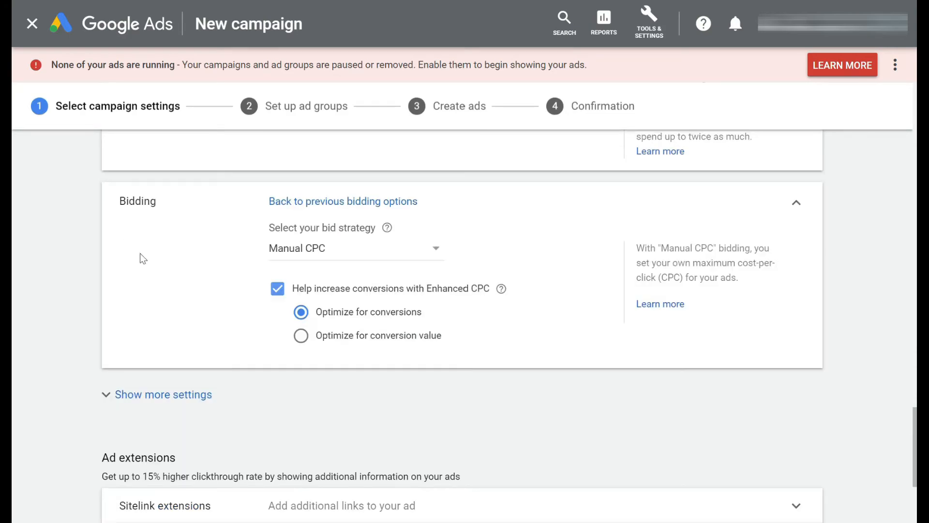
{"action": "scroll", "coordinate": [71, 363], "scroll_direction": "down", "scroll_amount": 3}
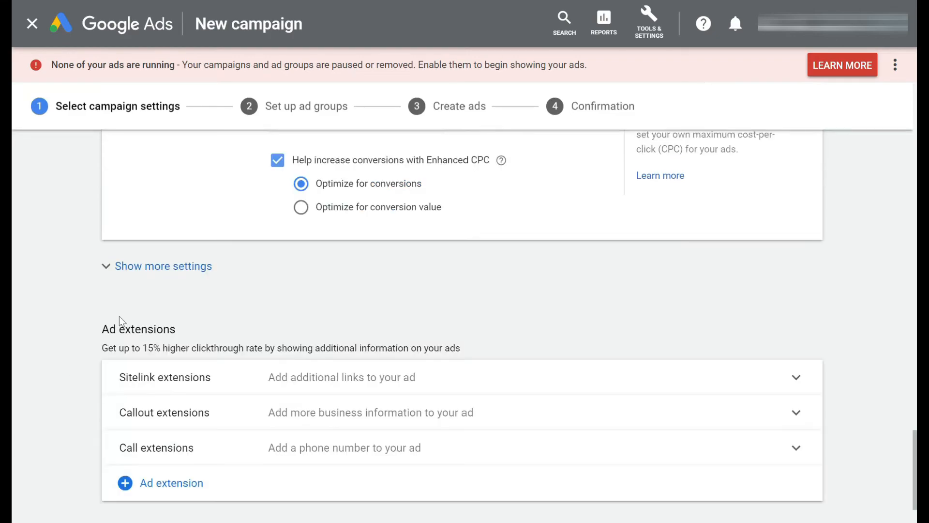
{"action": "left_click", "coordinate": [177, 276]}
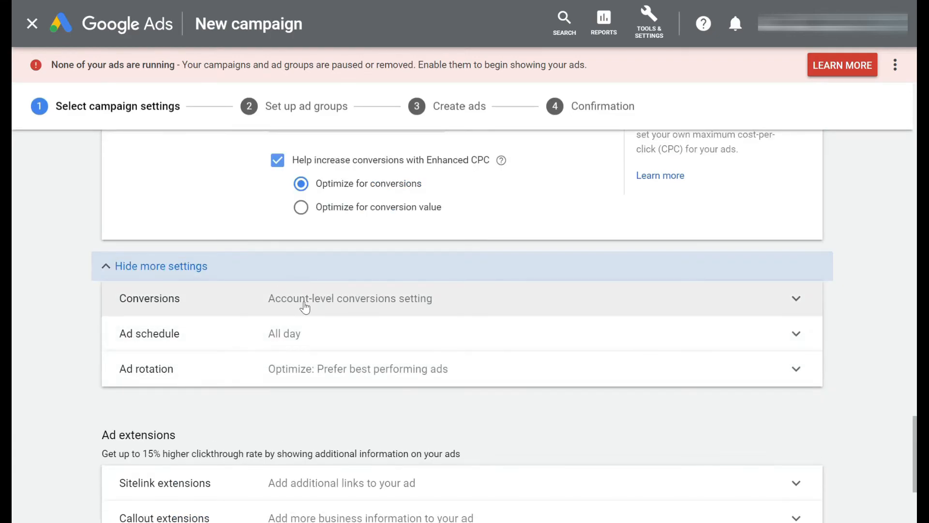
{"action": "left_click", "coordinate": [260, 296]}
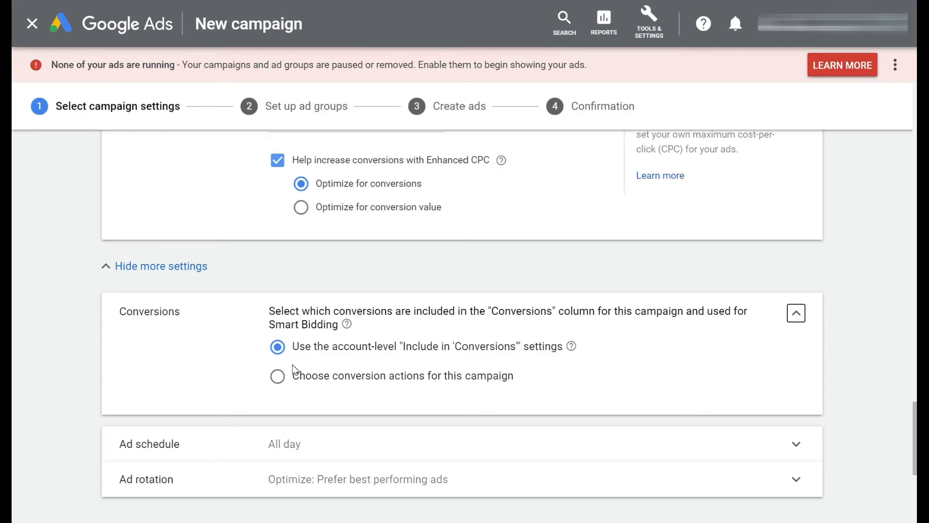
{"action": "left_click", "coordinate": [312, 378]}
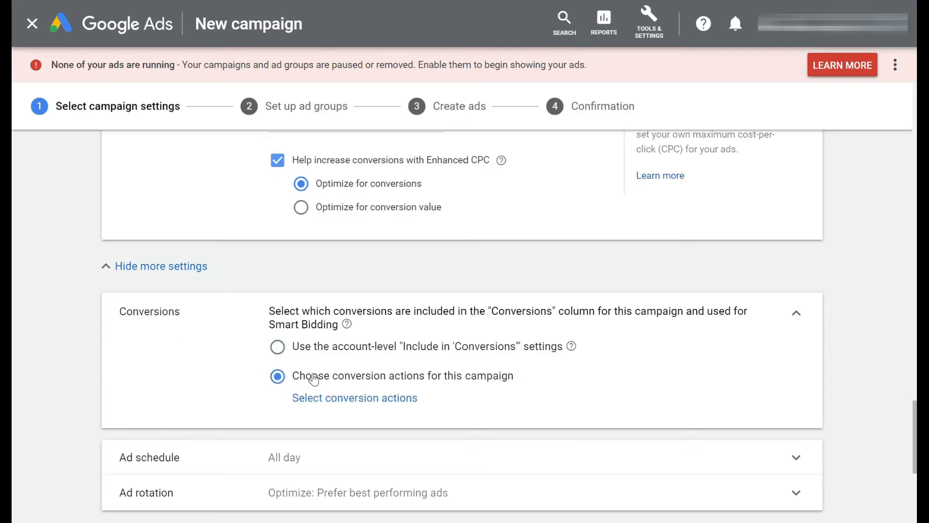
{"action": "left_click", "coordinate": [328, 401]}
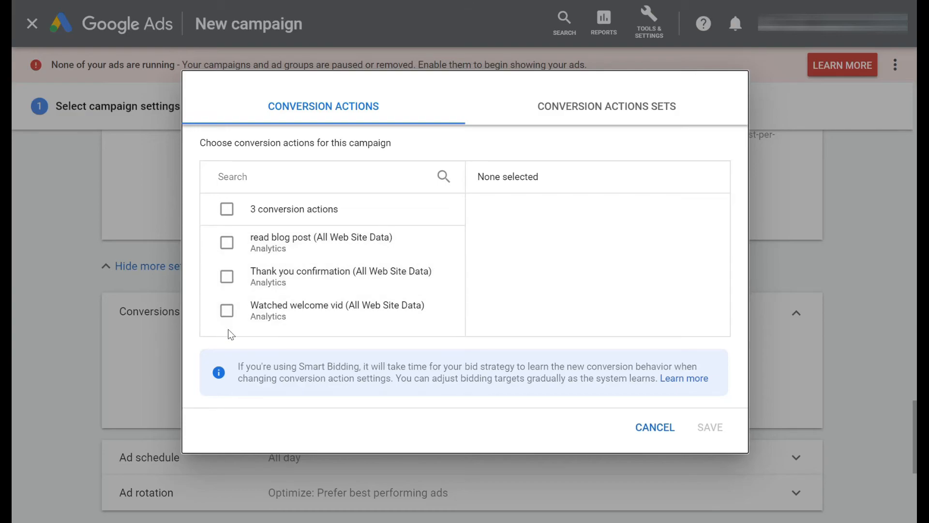
{"action": "left_click", "coordinate": [226, 278]}
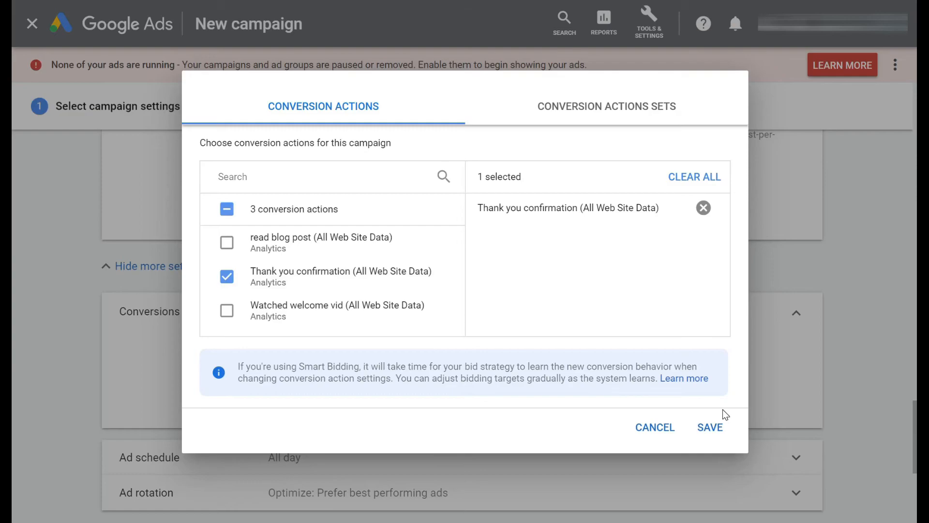
{"action": "left_click", "coordinate": [718, 429]}
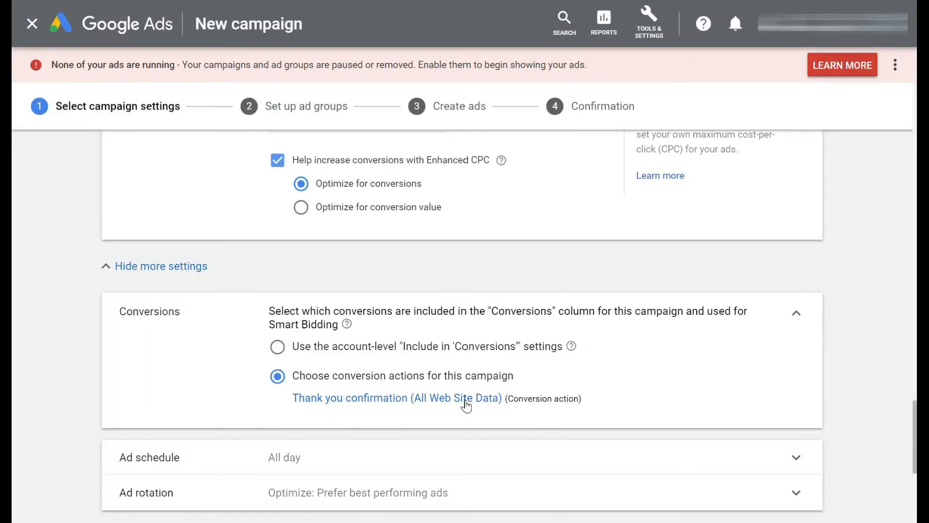
Step: Review the bid strategy options and the Maximize conversions description against the campaign's conversion setting
{"action": "scroll", "coordinate": [465, 405], "scroll_direction": "up", "scroll_amount": 3}
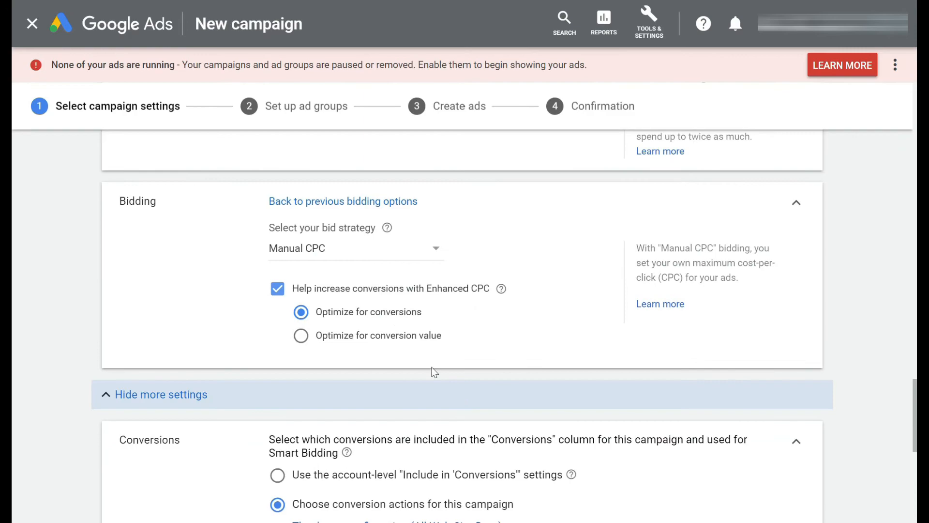
{"action": "left_click", "coordinate": [337, 254]}
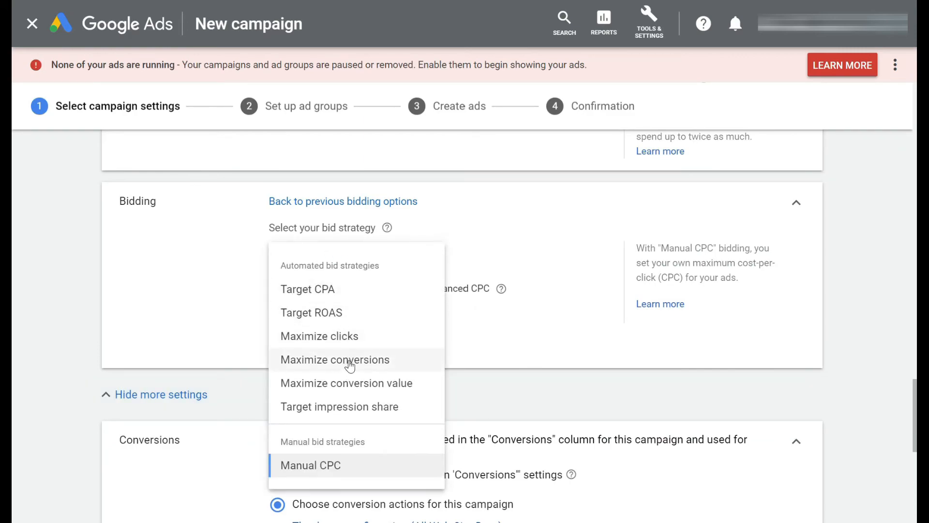
{"action": "mouse_move", "coordinate": [378, 370]}
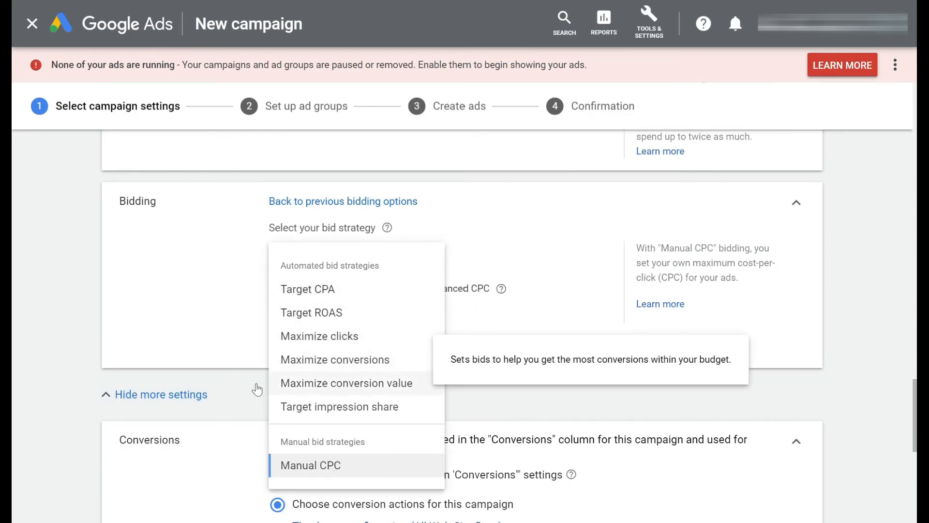
{"action": "left_click", "coordinate": [81, 362]}
{"action": "scroll", "coordinate": [80, 362], "scroll_direction": "down", "scroll_amount": 3}
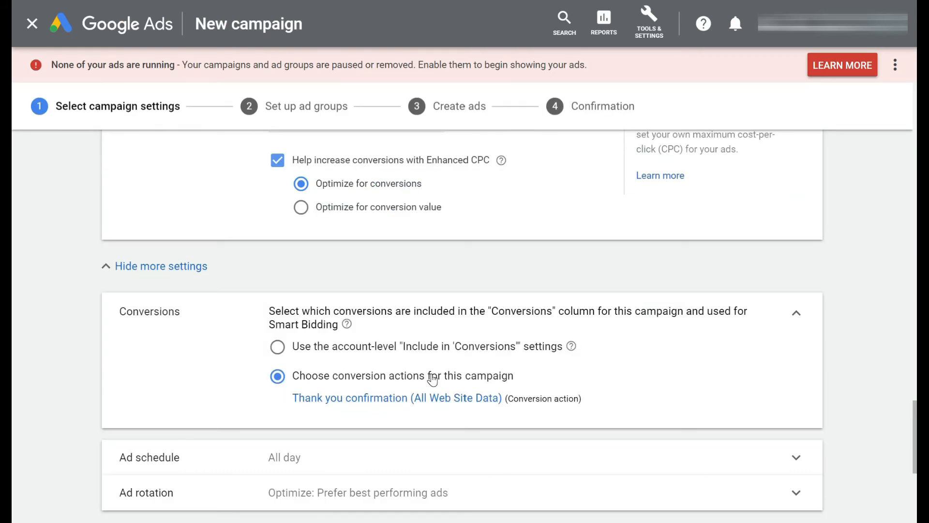
{"action": "scroll", "coordinate": [432, 378], "scroll_direction": "up", "scroll_amount": 3}
{"action": "scroll", "coordinate": [372, 297], "scroll_direction": "down", "scroll_amount": 3}
Step: Collapse the conversions settings and set the ad schedule to Wednesdays with a start time of 07:45
{"action": "left_click", "coordinate": [794, 313]}
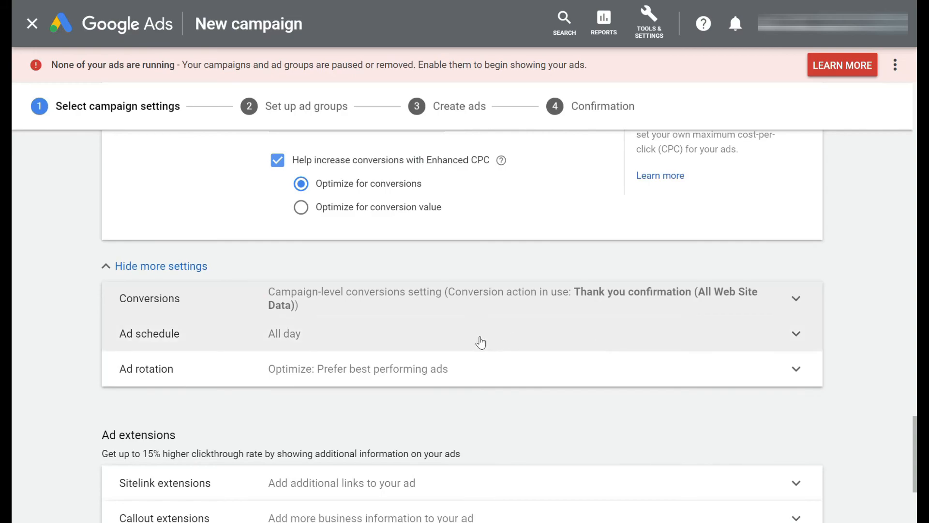
{"action": "left_click", "coordinate": [481, 342]}
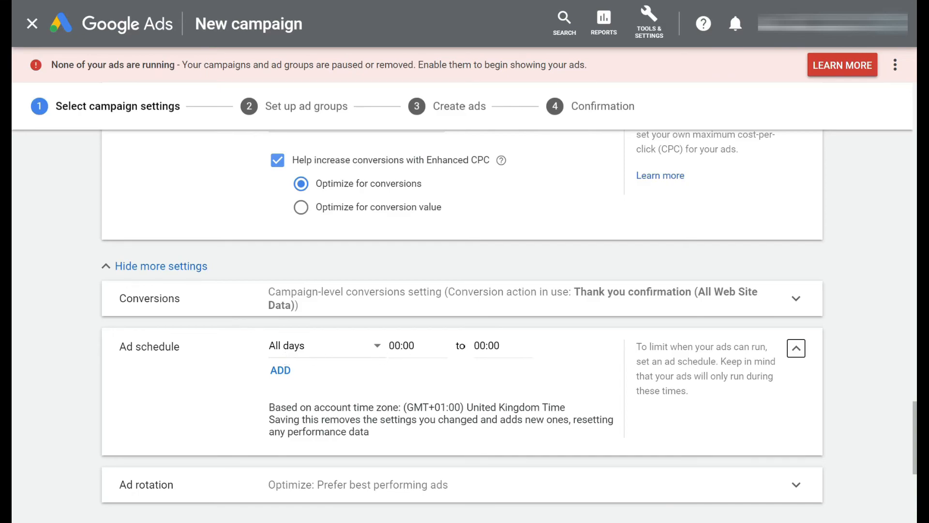
{"action": "left_click", "coordinate": [320, 356]}
{"action": "left_click", "coordinate": [342, 240]}
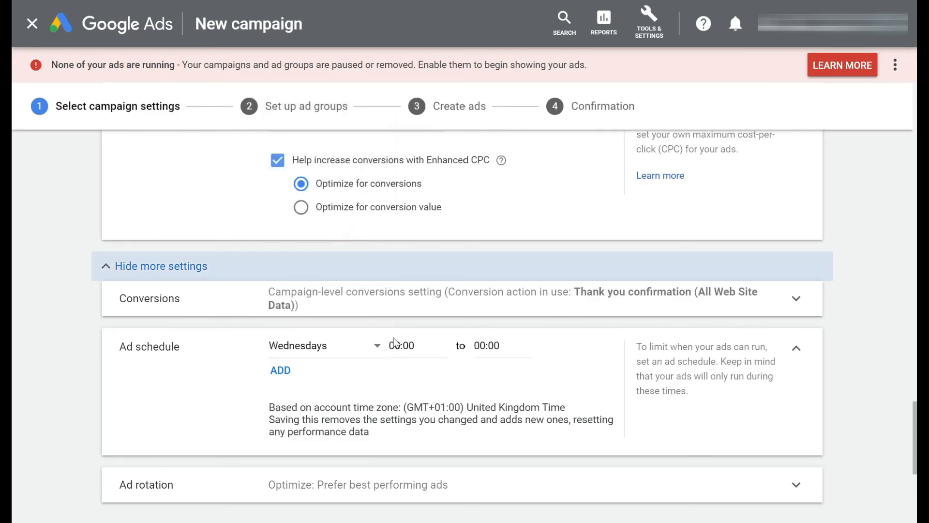
{"action": "left_click", "coordinate": [395, 344]}
{"action": "scroll", "coordinate": [423, 229], "scroll_direction": "down", "scroll_amount": 3}
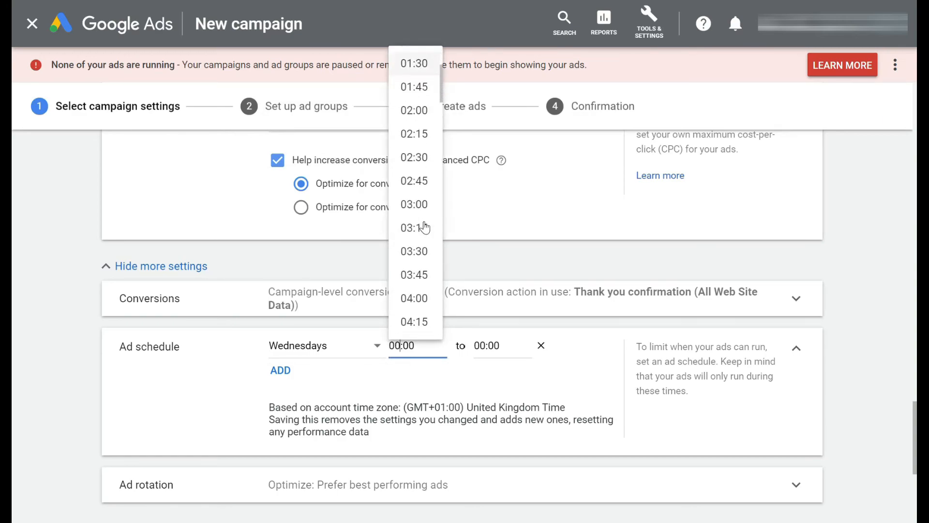
{"action": "scroll", "coordinate": [417, 286], "scroll_direction": "down", "scroll_amount": 7}
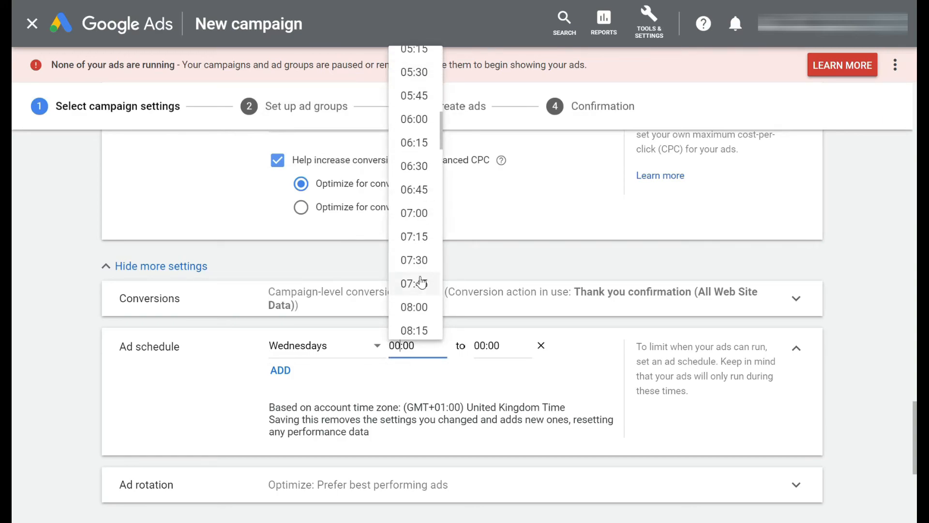
{"action": "left_click", "coordinate": [414, 283]}
Step: Set the end time of the Wednesdays ad schedule to 18:30
{"action": "left_click", "coordinate": [487, 345]}
{"action": "scroll", "coordinate": [496, 261], "scroll_direction": "down", "scroll_amount": 10}
{"action": "scroll", "coordinate": [503, 242], "scroll_direction": "down", "scroll_amount": 8}
{"action": "scroll", "coordinate": [506, 249], "scroll_direction": "up", "scroll_amount": 3}
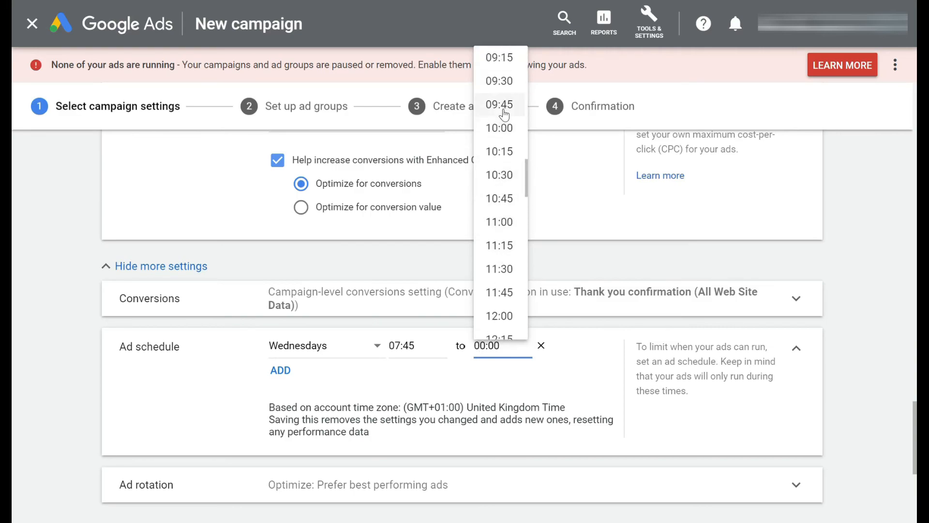
{"action": "scroll", "coordinate": [501, 218], "scroll_direction": "down", "scroll_amount": 9}
{"action": "scroll", "coordinate": [508, 300], "scroll_direction": "down", "scroll_amount": 3}
{"action": "left_click", "coordinate": [503, 264]}
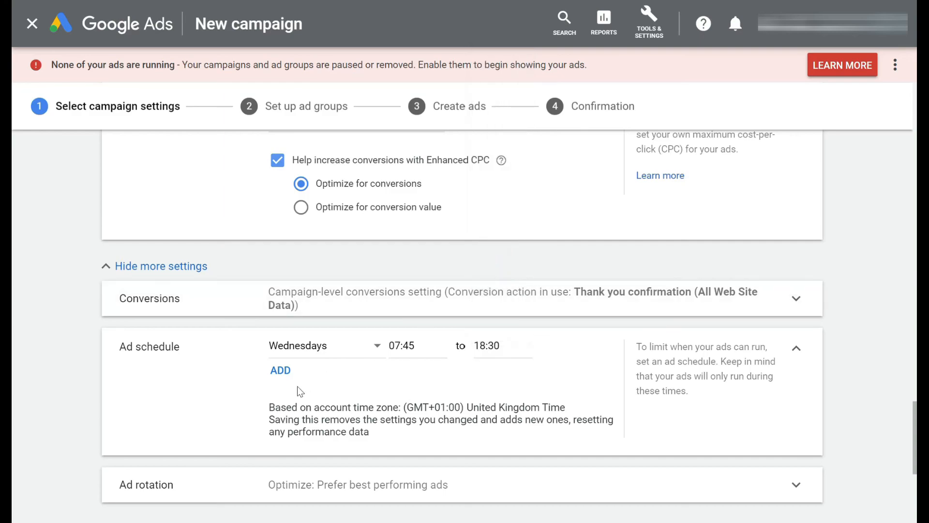
Step: Add a second ad schedule entry and set its day to Fridays
{"action": "left_click", "coordinate": [271, 378]}
{"action": "left_click", "coordinate": [300, 345]}
{"action": "left_click", "coordinate": [298, 287]}
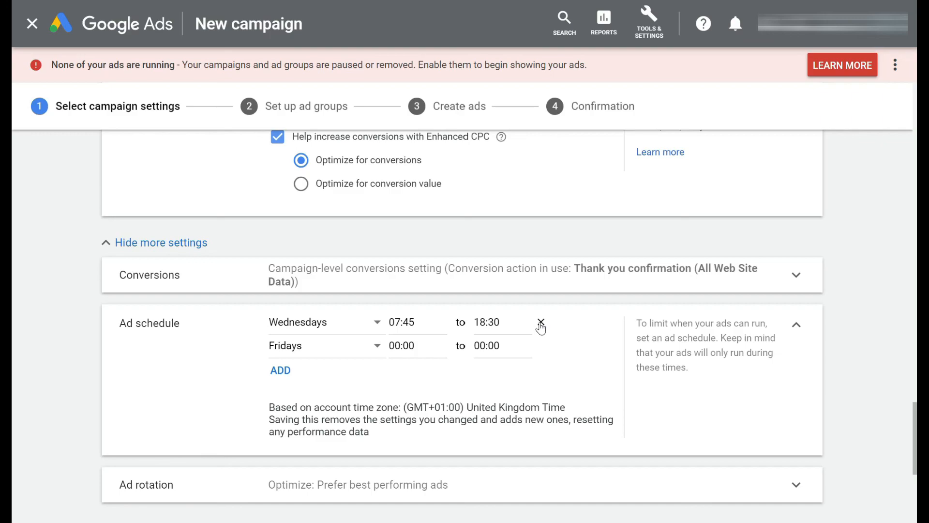
Step: Remove the Wednesdays and Fridays entries from the ad schedule and collapse the ad schedule settings
{"action": "left_click", "coordinate": [541, 322]}
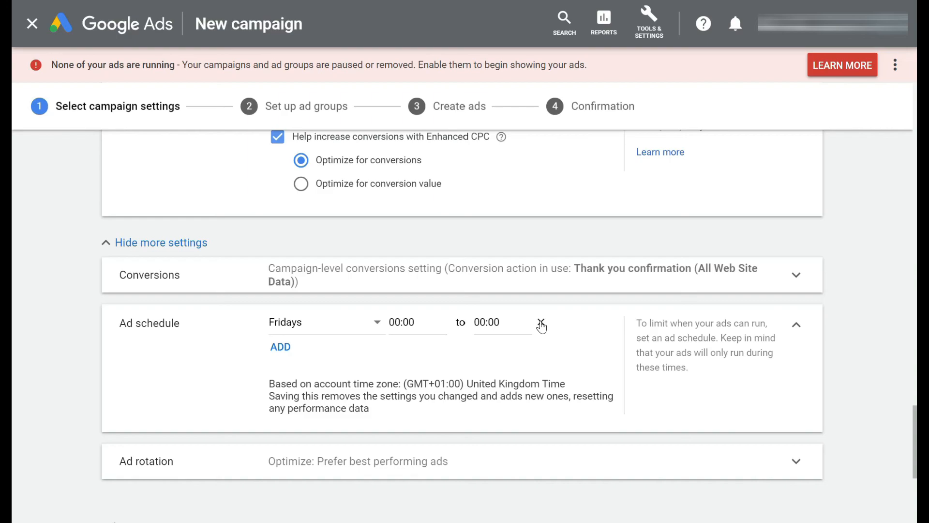
{"action": "left_click", "coordinate": [540, 323]}
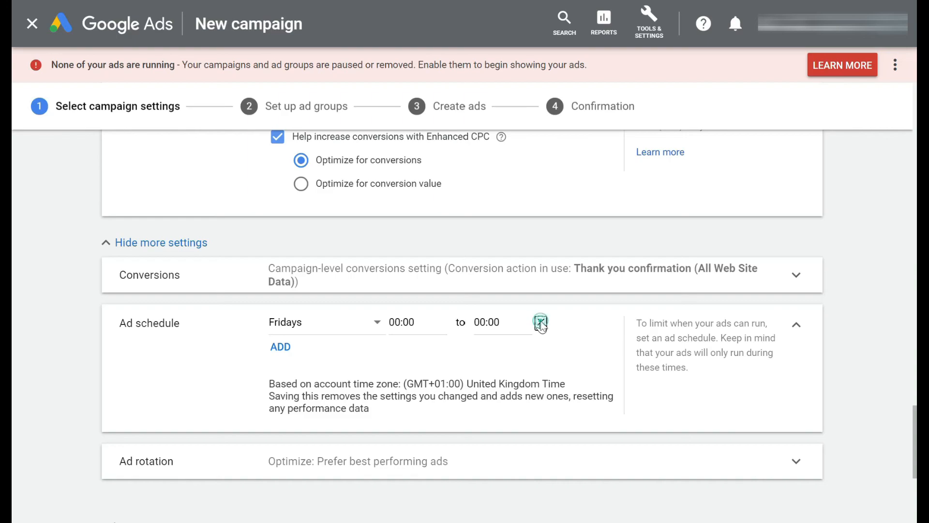
{"action": "left_click", "coordinate": [795, 324]}
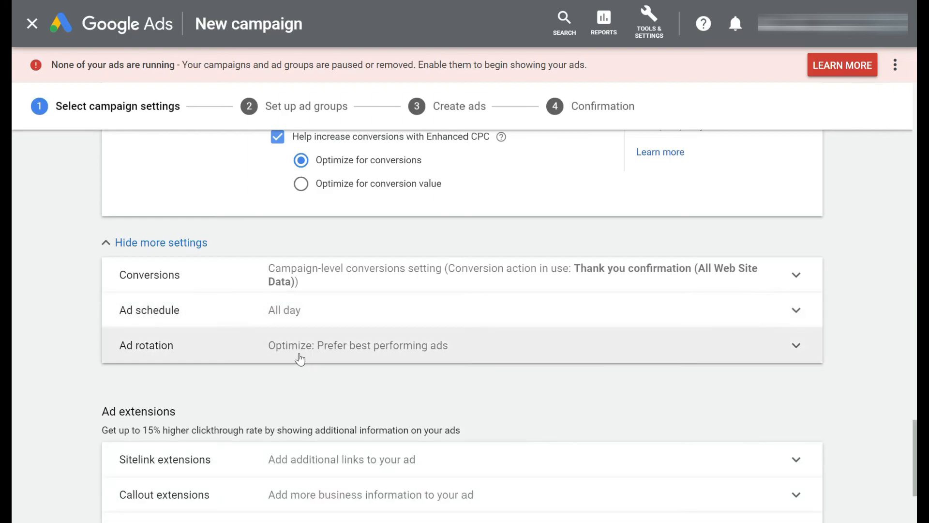
Step: Try the ad rotation "Do not optimize: Rotate ads indefinitely", return it to "Optimize: Prefer best performing ads" and collapse the section
{"action": "left_click", "coordinate": [300, 358]}
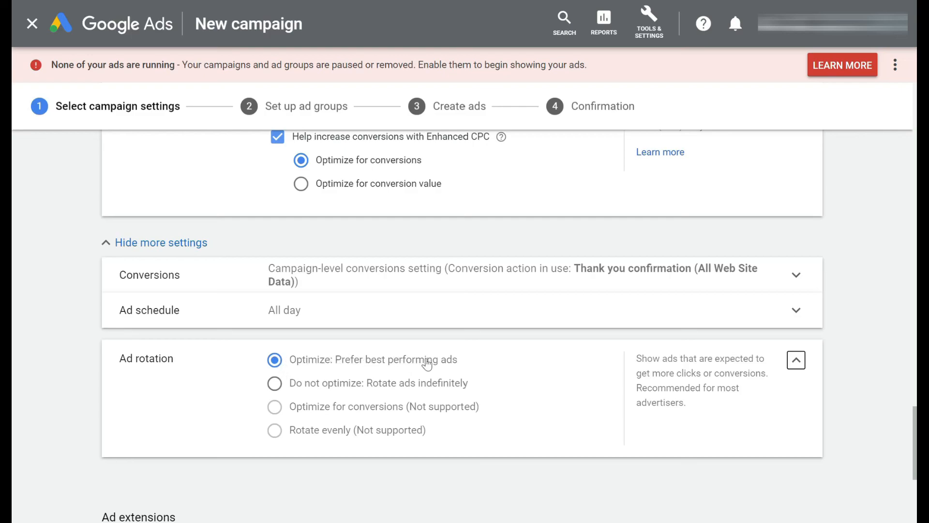
{"action": "left_click", "coordinate": [274, 383]}
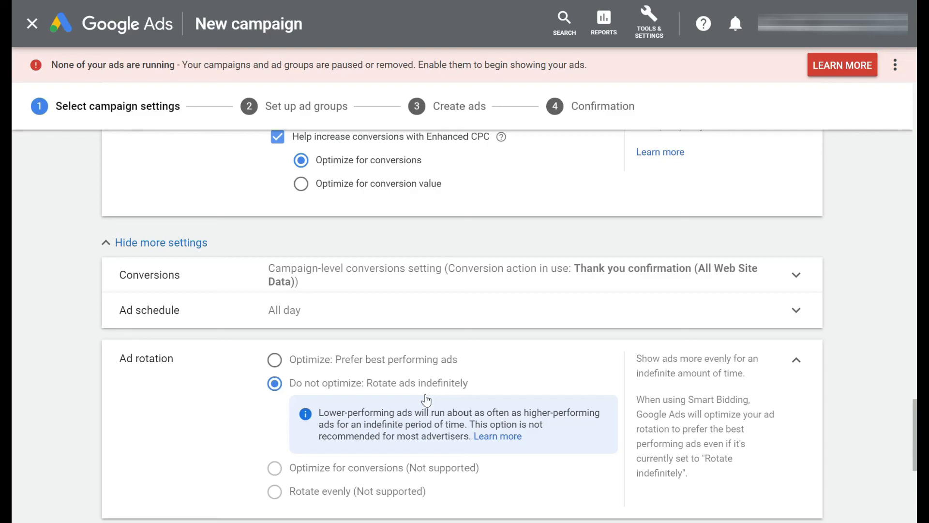
{"action": "left_click", "coordinate": [274, 360]}
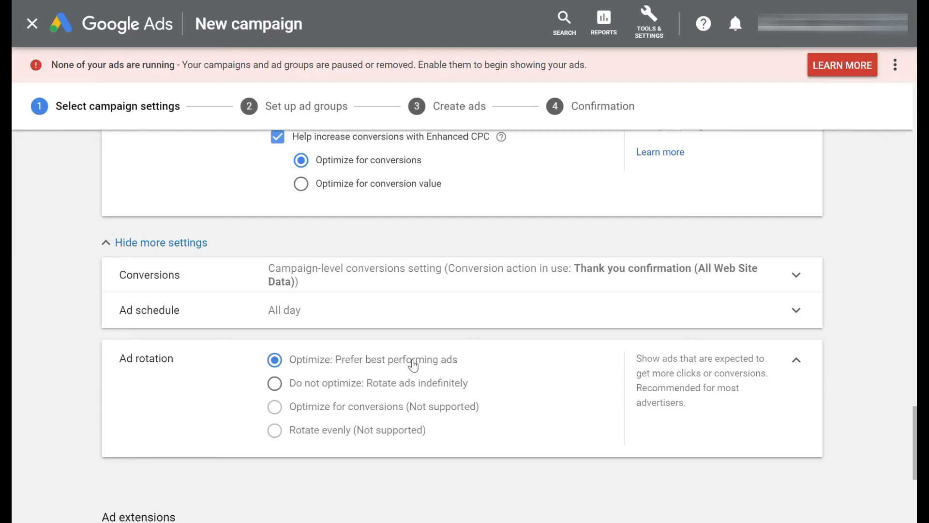
{"action": "left_click", "coordinate": [797, 363]}
{"action": "scroll", "coordinate": [48, 369], "scroll_direction": "down", "scroll_amount": 3}
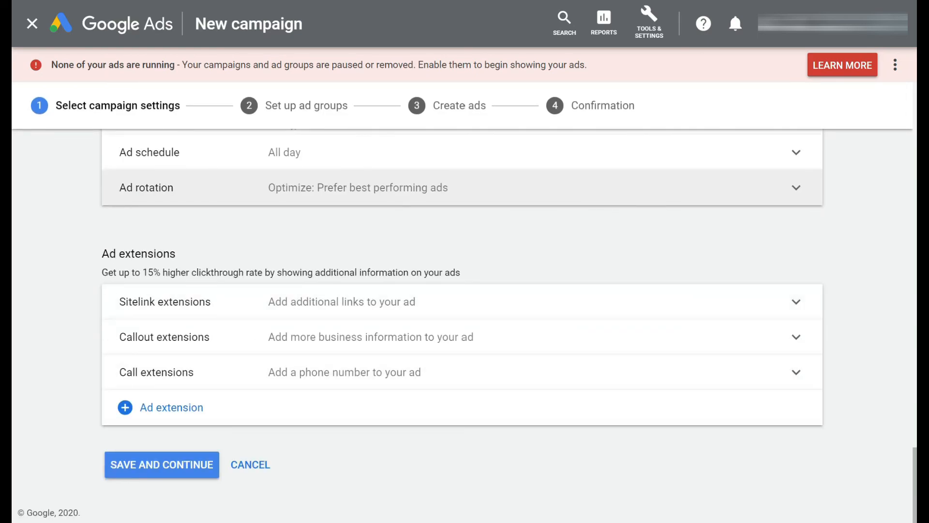
{"action": "scroll", "coordinate": [71, 238], "scroll_direction": "up", "scroll_amount": 3}
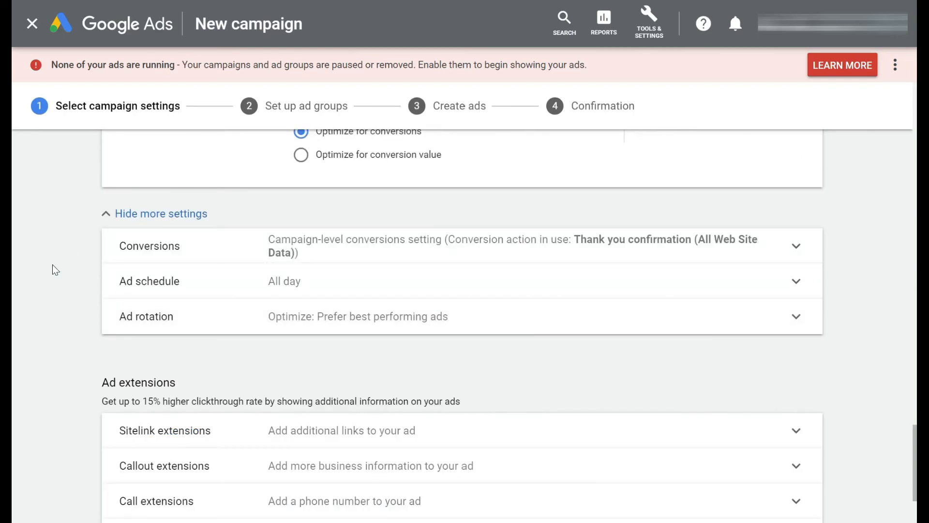